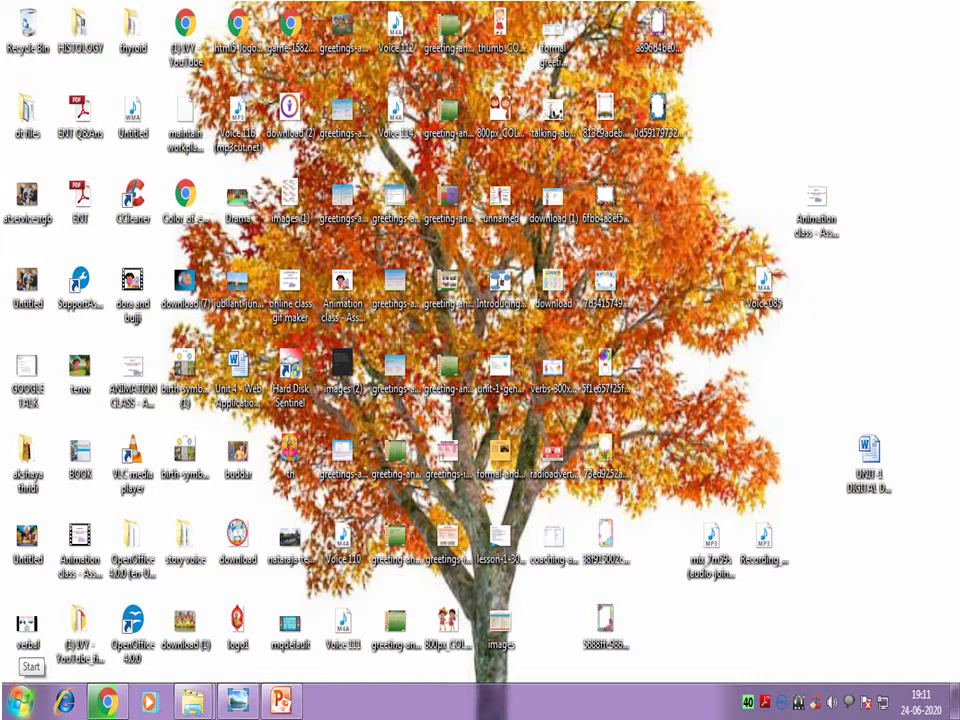
Launch Azhagi+ from the list of installed programs.
{"action": "left_click", "coordinate": [20, 700]}
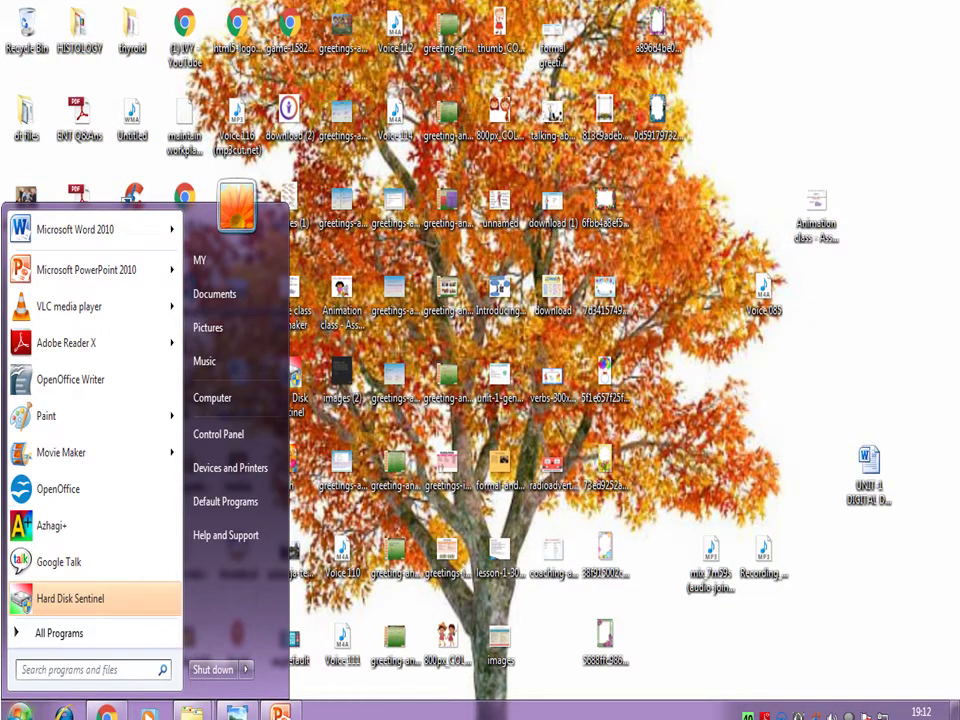
{"action": "left_click", "coordinate": [59, 633]}
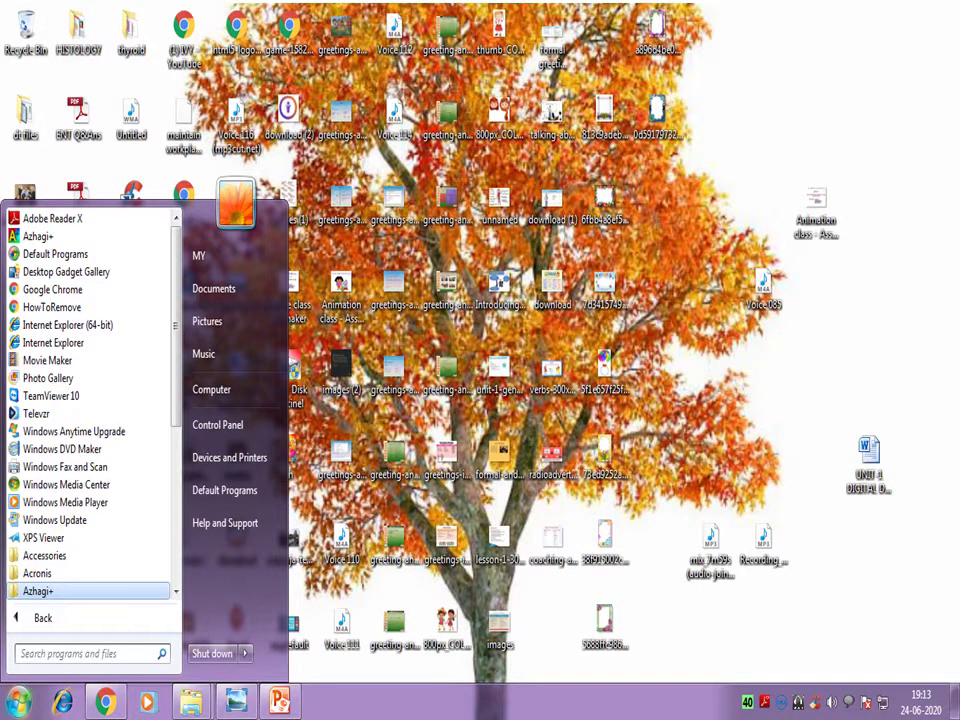
{"action": "key", "text": "Return"}
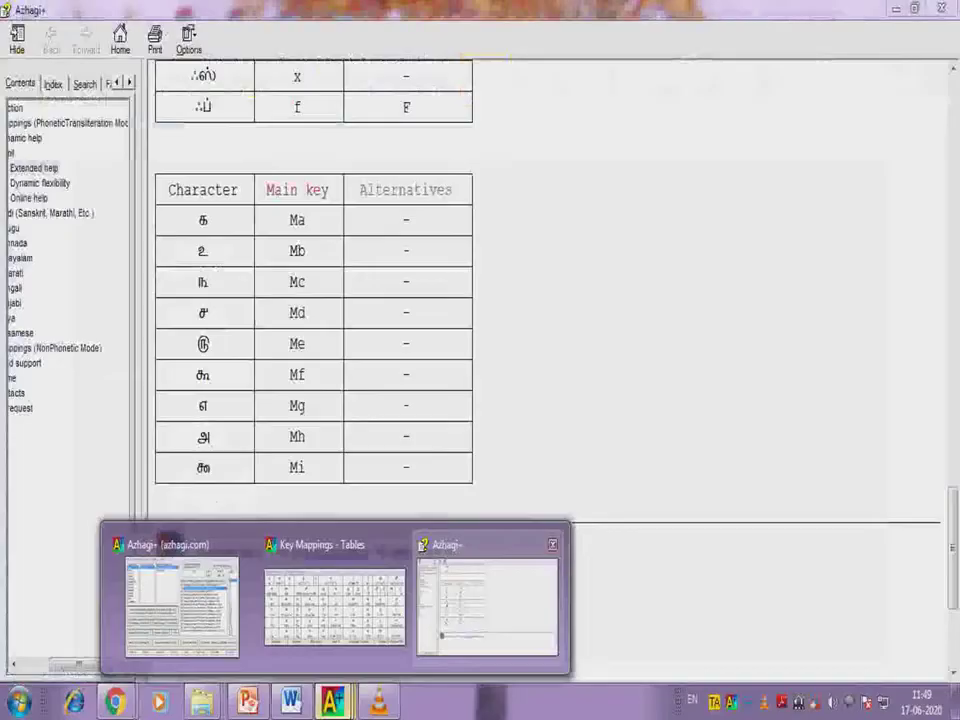
Choose Hindi with Unicode encoding and PhoneticTransliteration layout in the main Azhagi+ window, and minimize that window.
{"action": "mouse_move", "coordinate": [333, 700]}
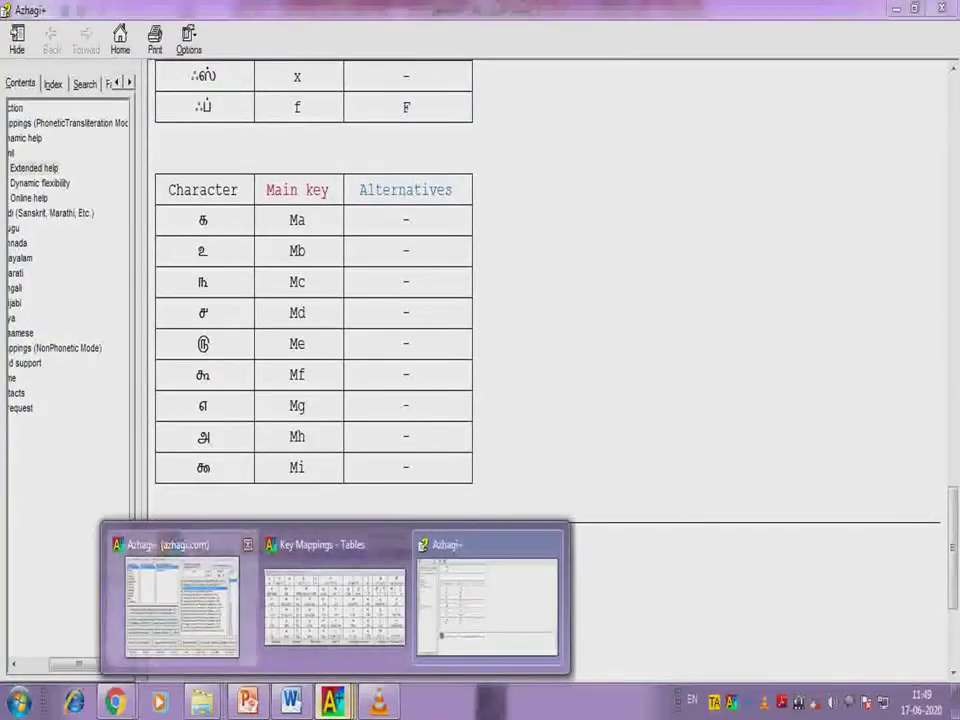
{"action": "left_click", "coordinate": [487, 605]}
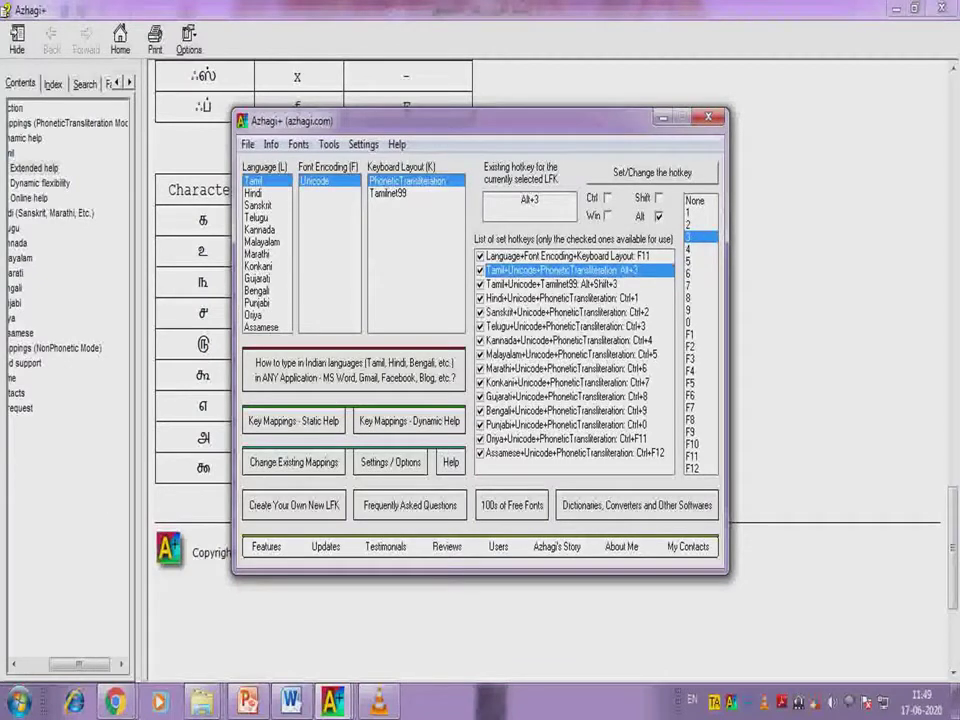
{"action": "left_click", "coordinate": [254, 192]}
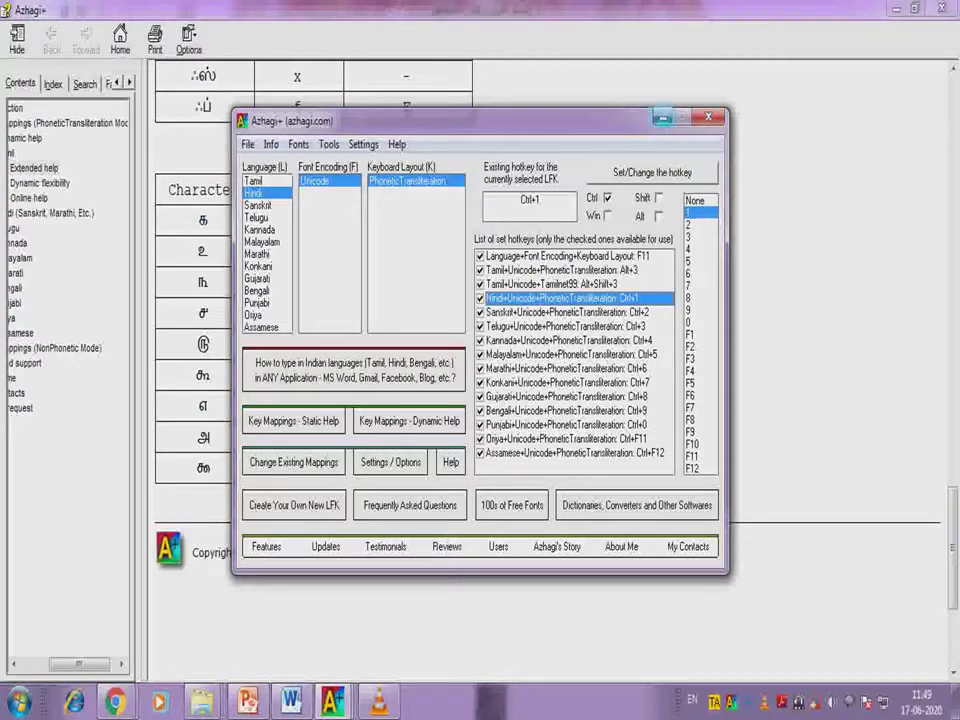
{"action": "left_click", "coordinate": [663, 118]}
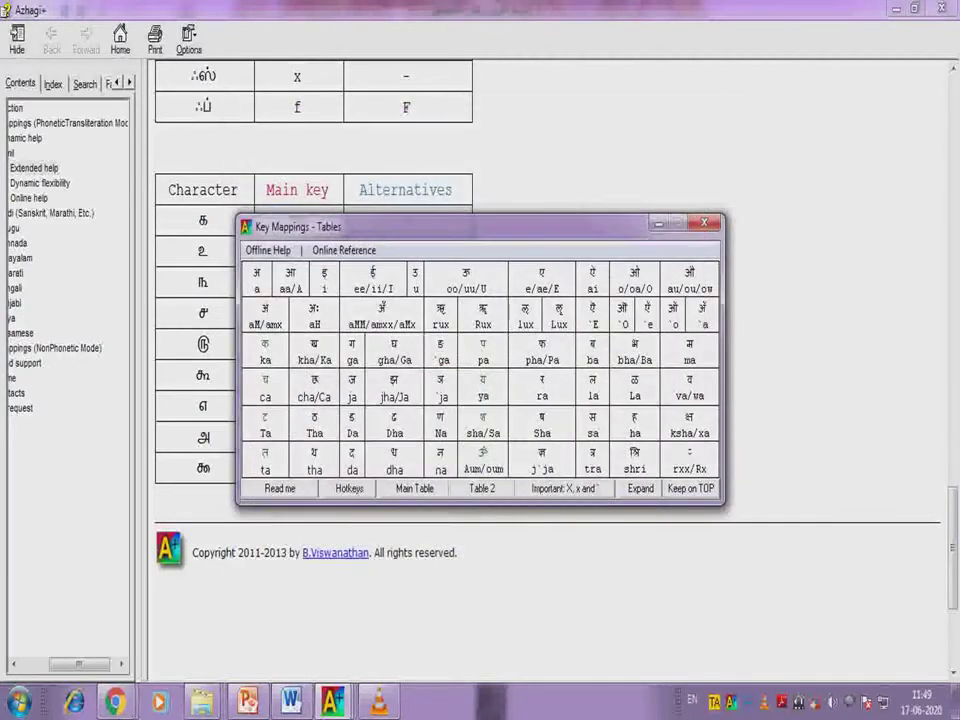
Open the offline phonetic key-mapping help for Hindi, and minimize the help window.
{"action": "left_click", "coordinate": [268, 250]}
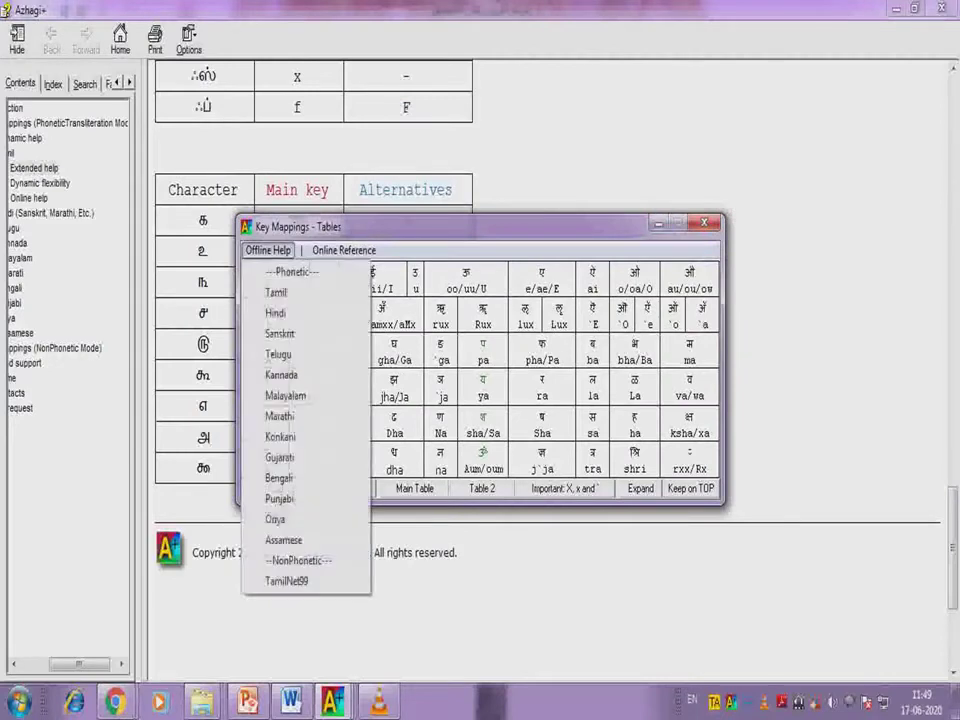
{"action": "left_click", "coordinate": [274, 312]}
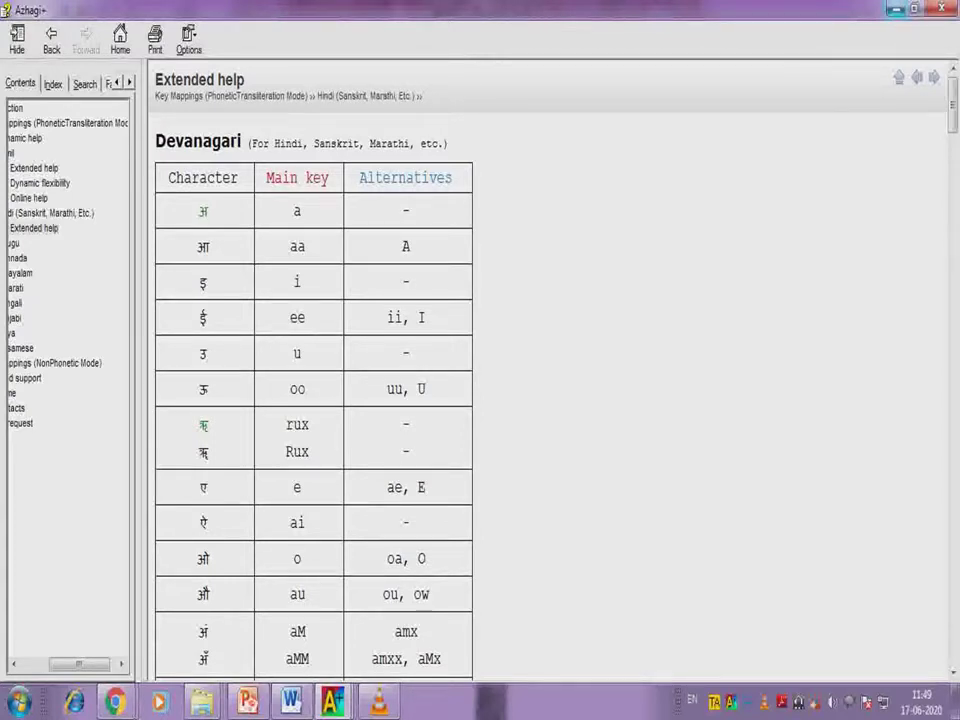
{"action": "left_click", "coordinate": [893, 9]}
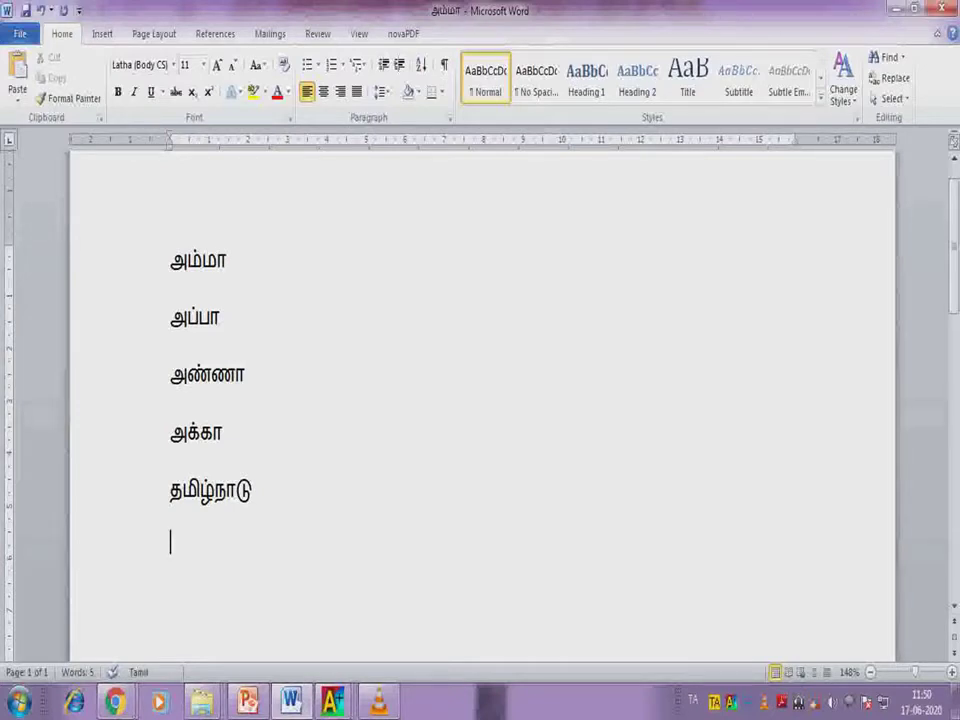
Switch the input language to Hindi in the Word document and enter "हिन्दि" and "राम" on separate lines below "தமிழ்நாடு".
{"action": "key", "text": "alt+shift"}
{"action": "key", "text": "alt+shift"}
{"action": "left_click", "coordinate": [253, 491]}
{"action": "key", "text": "Return"}
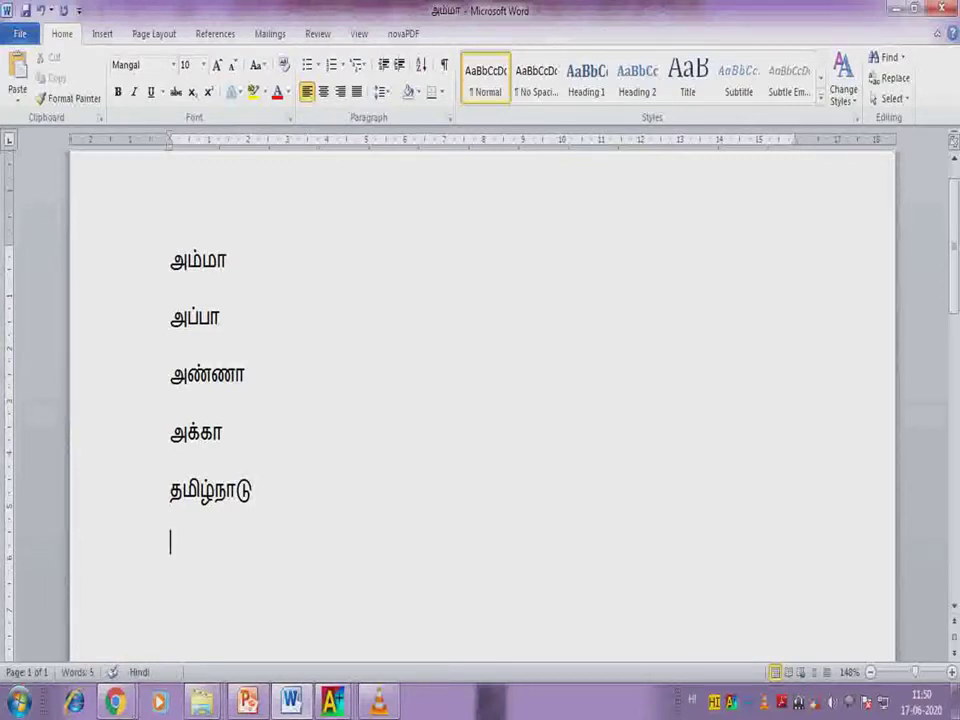
{"action": "type", "text": "हिन्दि"}
{"action": "key", "text": "Return"}
{"action": "type", "text": "राम"}
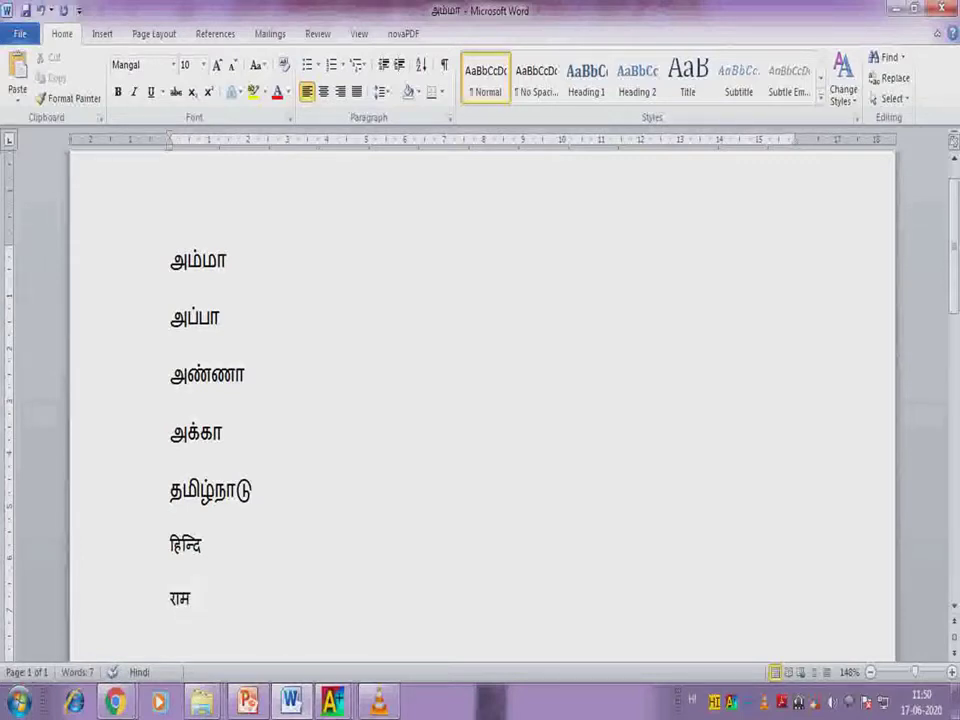
Continue the line that starts with "राम" by adding "नाम मनिदिप".
{"action": "type", "text": " नाम मनि"}
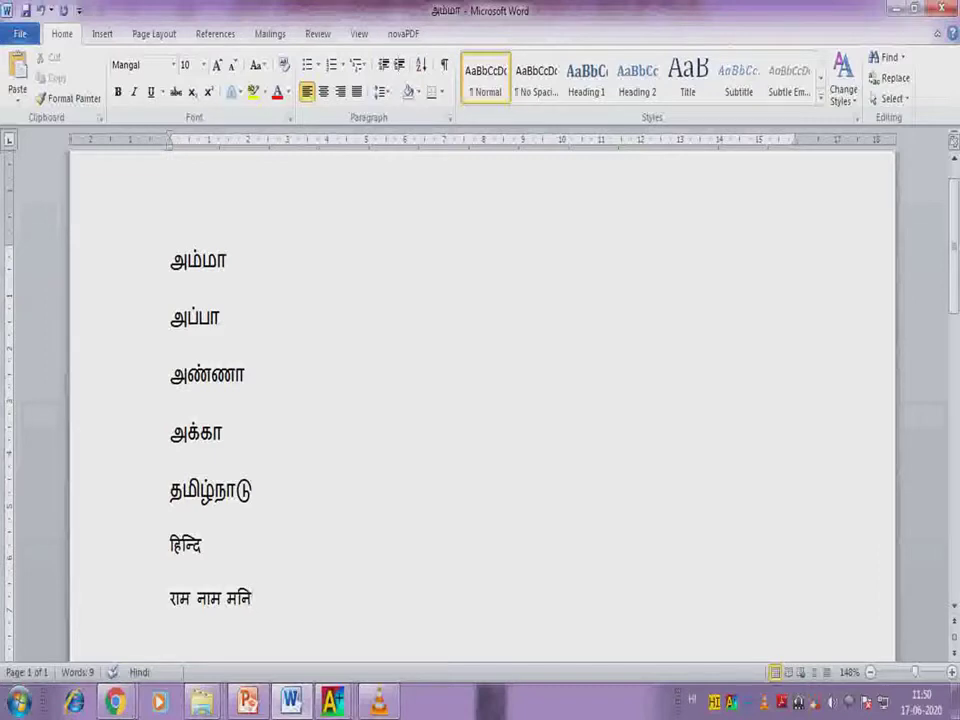
{"action": "type", "text": "दि"}
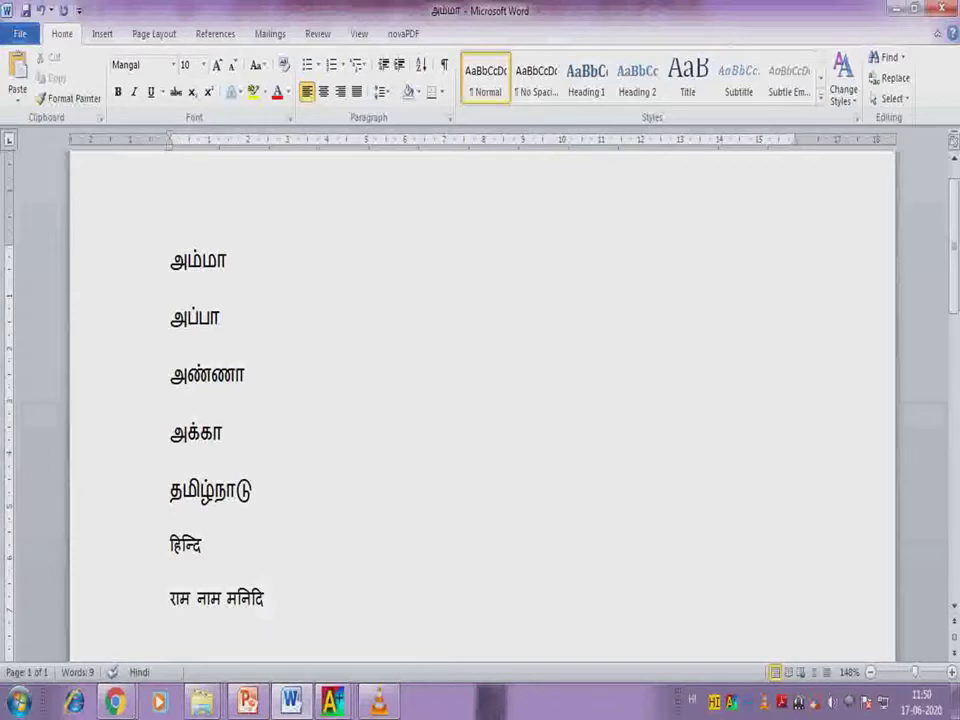
{"action": "type", "text": "प ध"}
{"action": "key", "text": "BackSpace"}
{"action": "type", "text": "ध"}
{"action": "key", "text": "BackSpace"}
{"action": "type", "text": "द"}
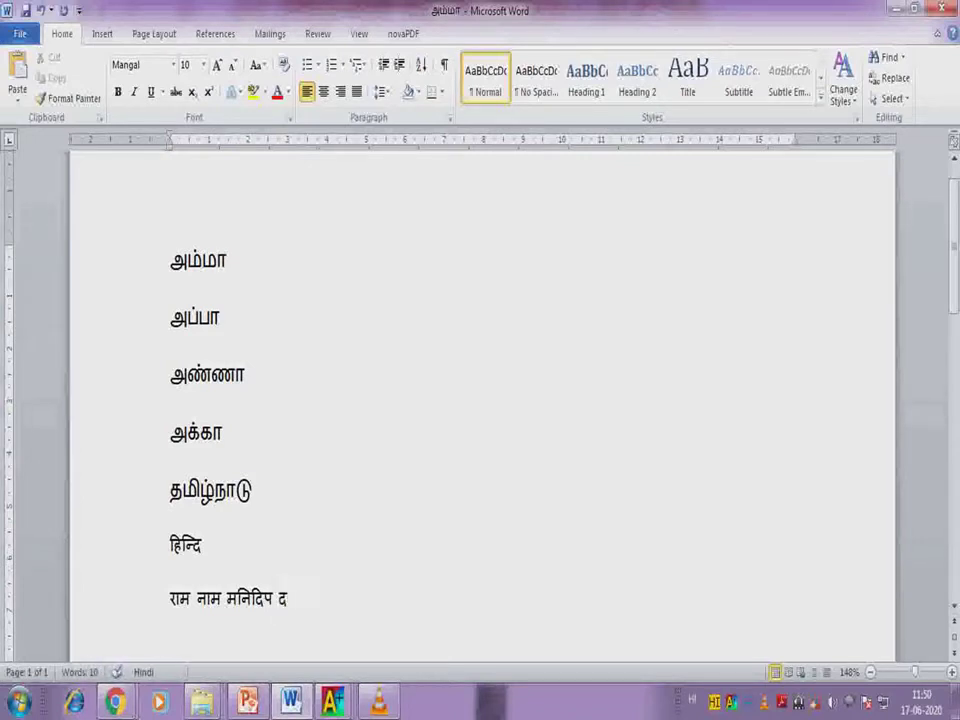
{"action": "type", "text": "ा"}
{"action": "key", "text": "BackSpace"}
{"action": "key", "text": "BackSpace"}
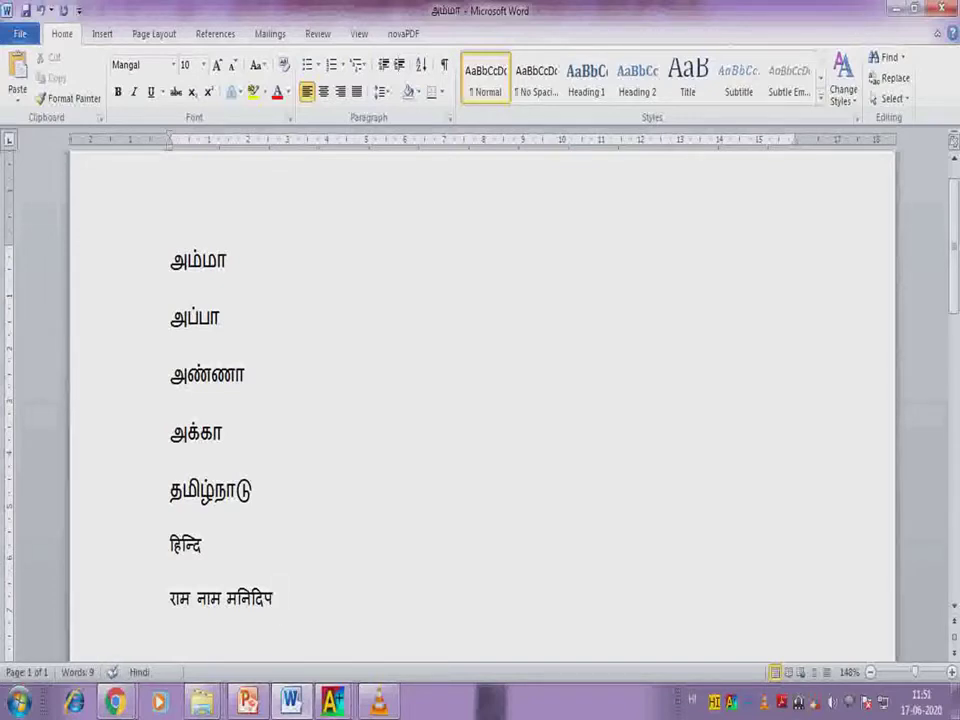
{"action": "type", "text": "घ"}
{"action": "key", "text": "BackSpace"}
Look up the letter ध in the Azhagi+ Devanagari consonant mappings and add "धरु" to the last line in Word.
{"action": "mouse_move", "coordinate": [333, 701]}
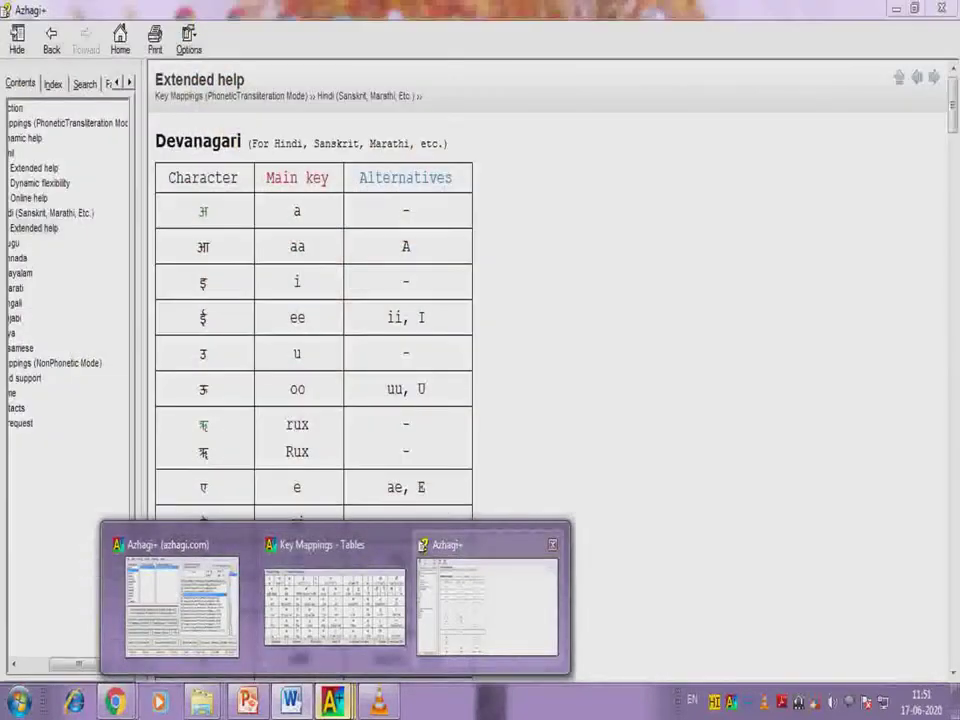
{"action": "left_click", "coordinate": [487, 605]}
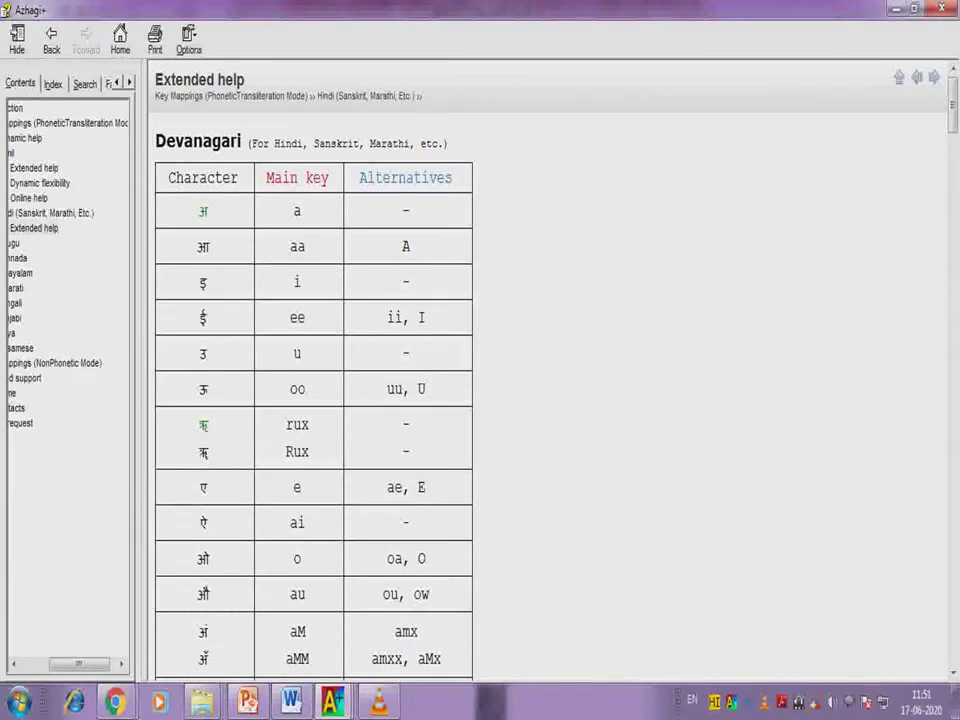
{"action": "scroll", "coordinate": [550, 380], "scroll_direction": "down", "scroll_amount": 8}
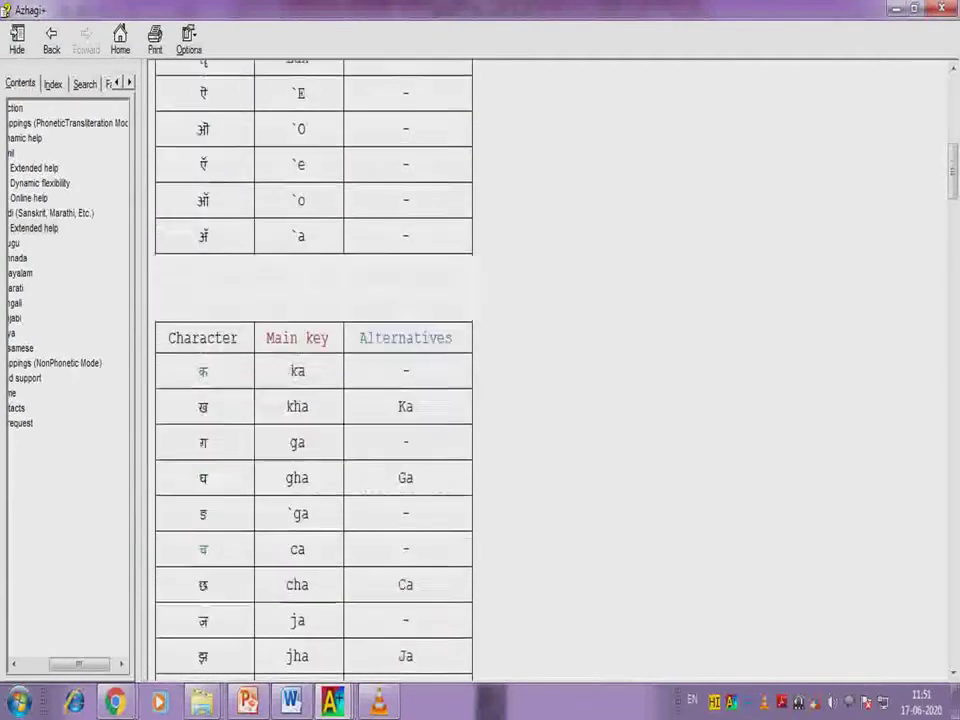
{"action": "scroll", "coordinate": [550, 380], "scroll_direction": "down", "scroll_amount": 1}
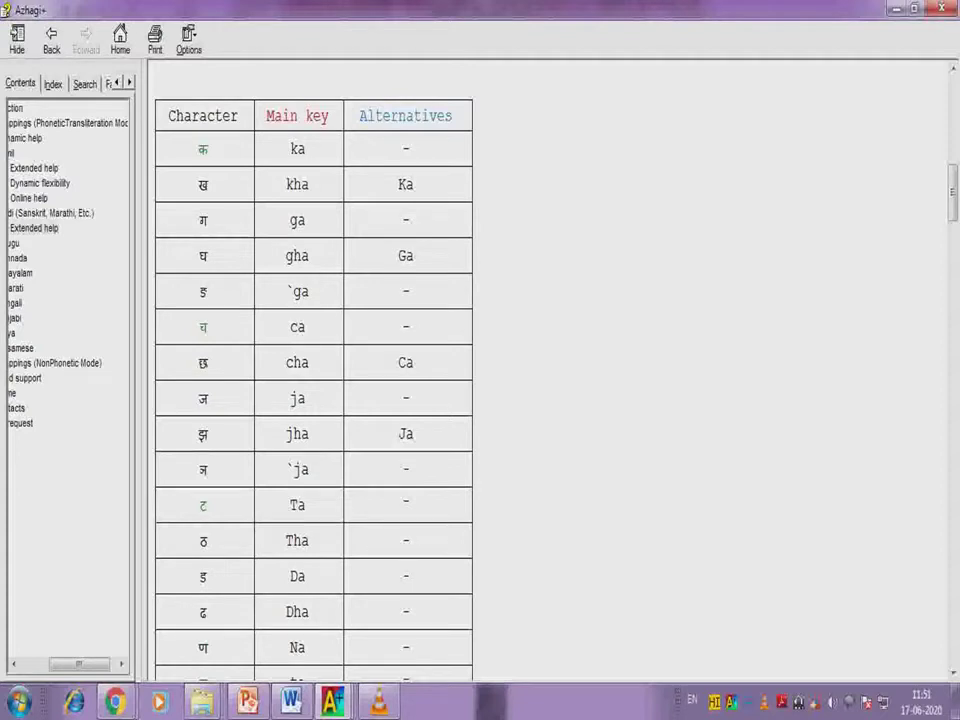
{"action": "scroll", "coordinate": [550, 380], "scroll_direction": "down", "scroll_amount": 5}
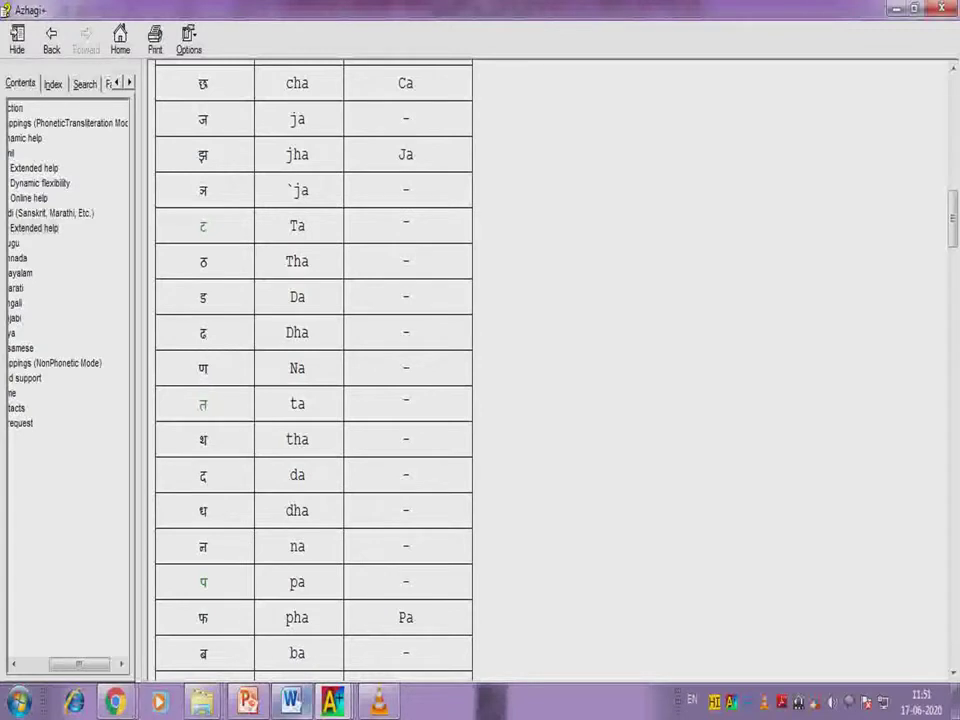
{"action": "left_click", "coordinate": [290, 700]}
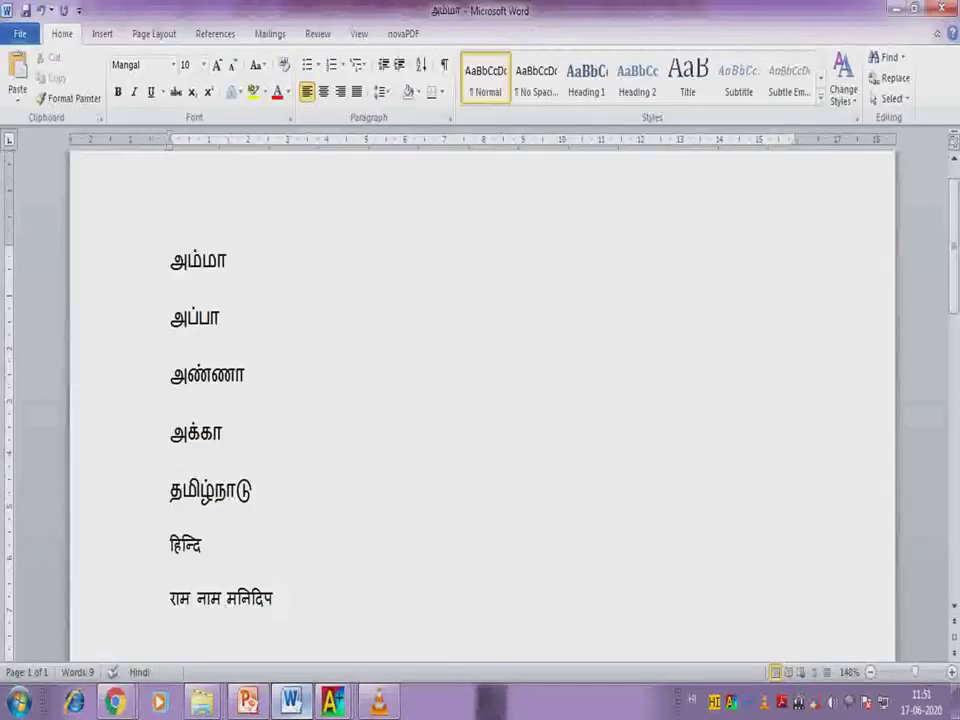
{"action": "type", "text": "ध"}
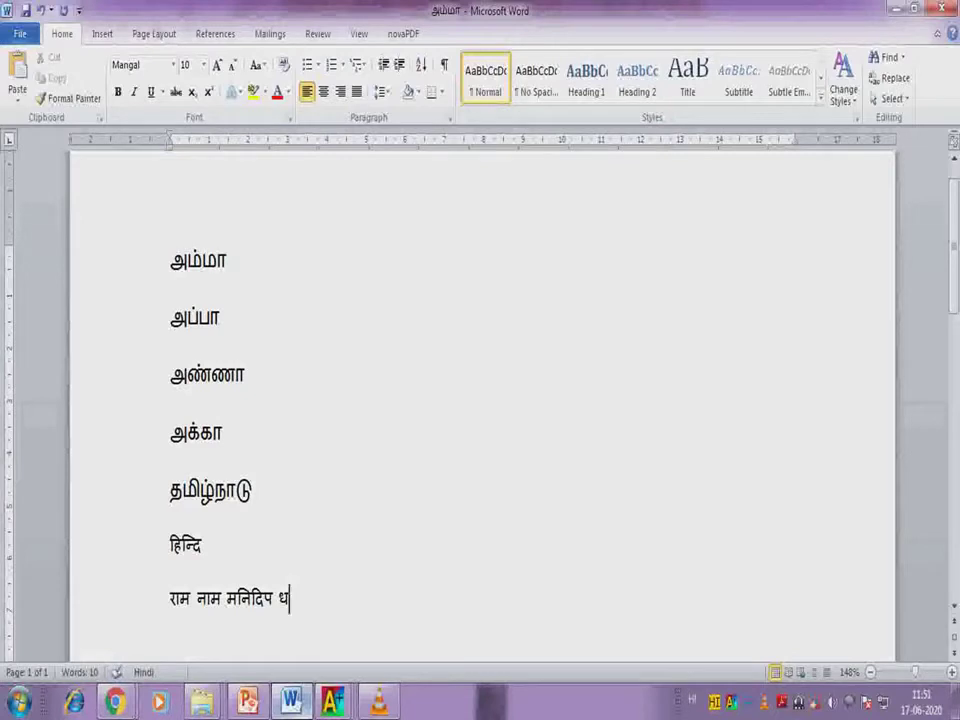
{"action": "type", "text": "रु जि"}
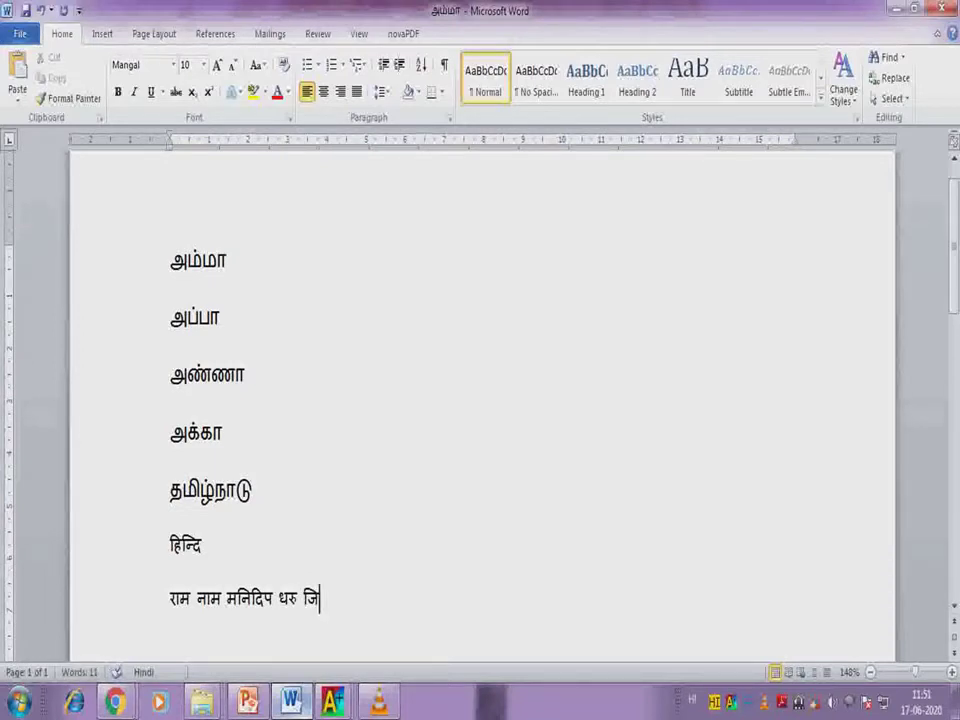
Replace the syllable after "धरु" with "जीह" and continue the line with "देहरि".
{"action": "key", "text": "BackSpace"}
{"action": "key", "text": "BackSpace"}
{"action": "key", "text": "BackSpace"}
{"action": "type", "text": "जीहा"}
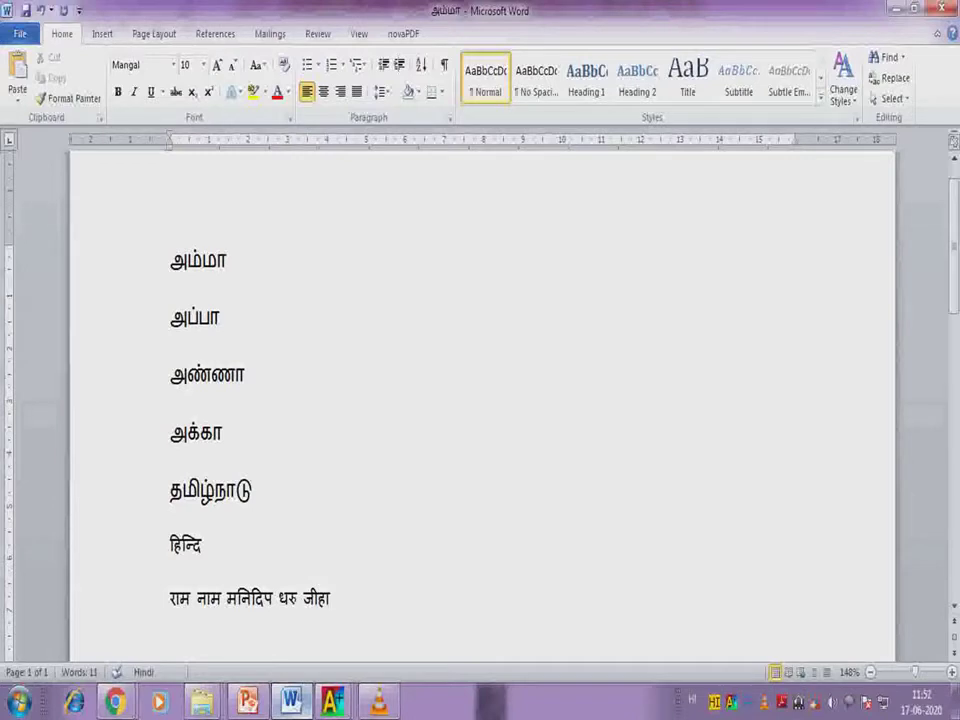
{"action": "key", "text": "BackSpace"}
{"action": "type", "text": "देह"}
{"action": "type", "text": "रि"}
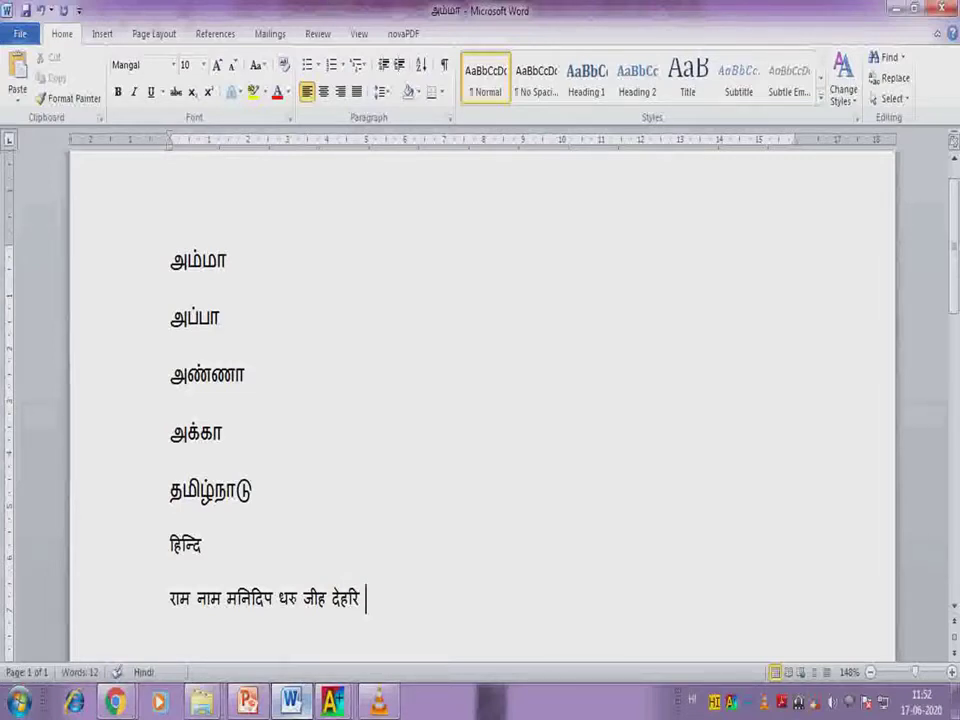
{"action": "type", "text": "ध"}
{"action": "key", "text": "BackSpace"}
{"action": "type", "text": "द"}
{"action": "key", "text": "BackSpace"}
{"action": "type", "text": "ध"}
{"action": "key", "text": "BackSpace"}
{"action": "type", "text": "थ"}
{"action": "key", "text": "BackSpace"}
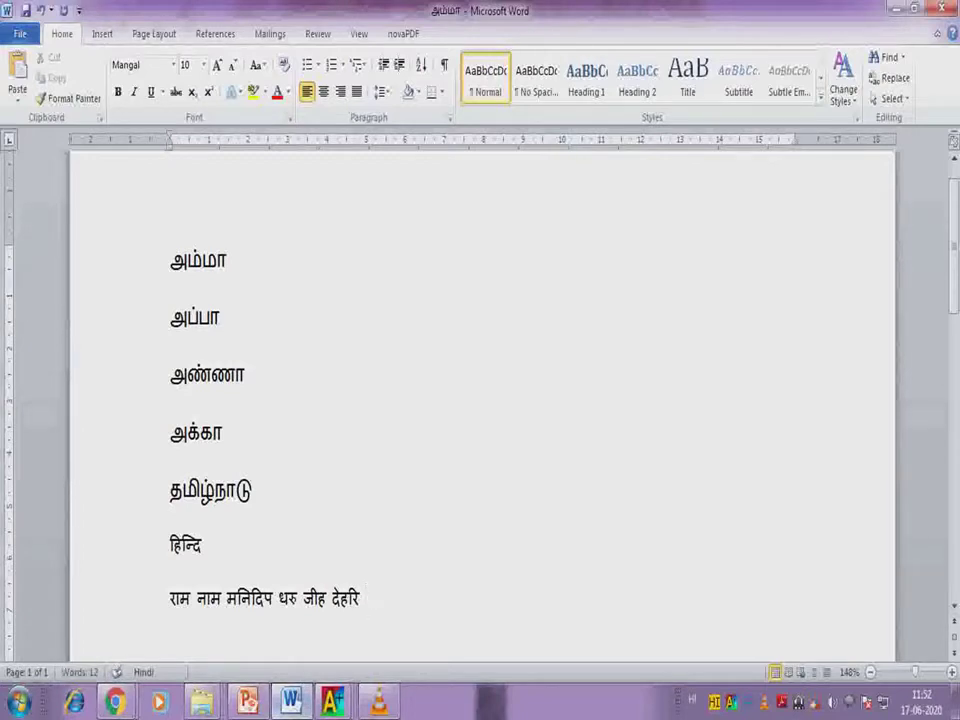
Check the Devanagari consonant mappings in Azhagi+ again and add "द" after "देहरि" in the Word document.
{"action": "left_click", "coordinate": [333, 703]}
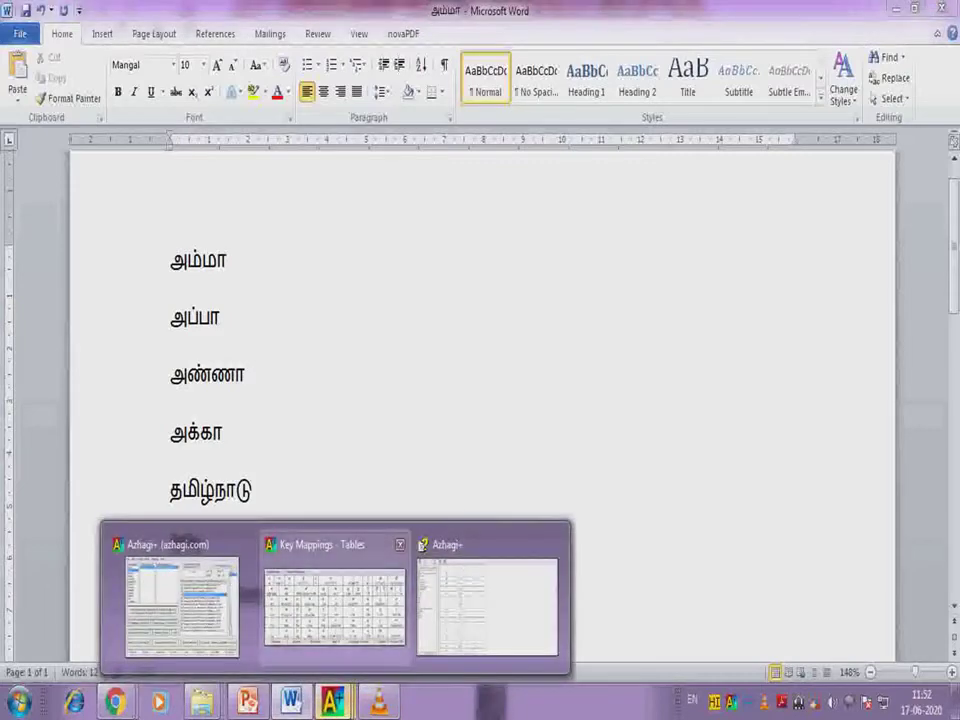
{"action": "left_click", "coordinate": [339, 595]}
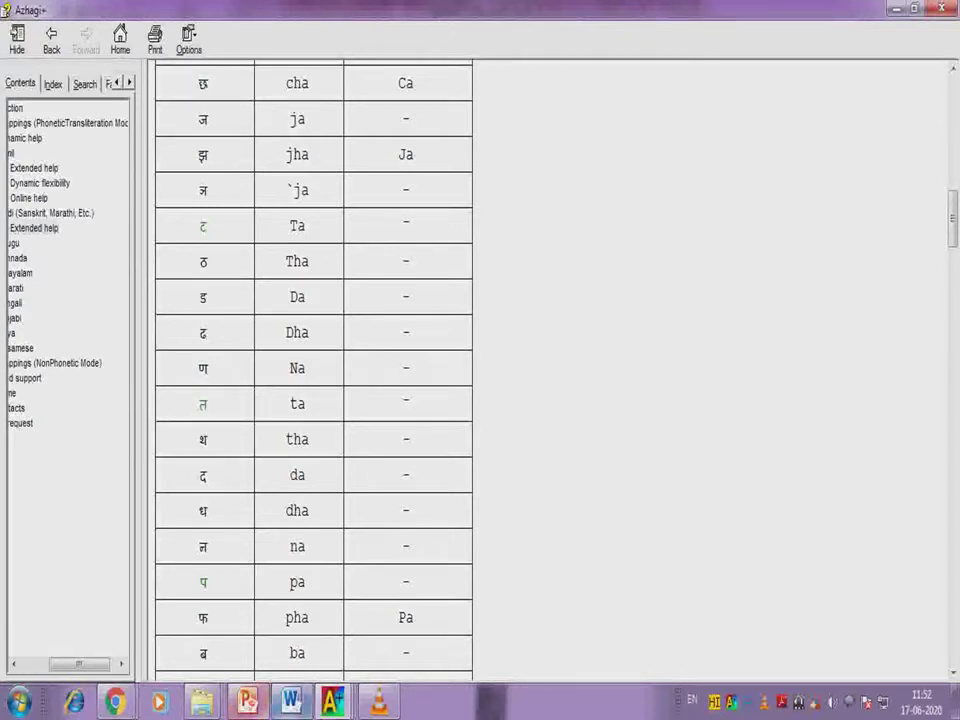
{"action": "left_click", "coordinate": [291, 703]}
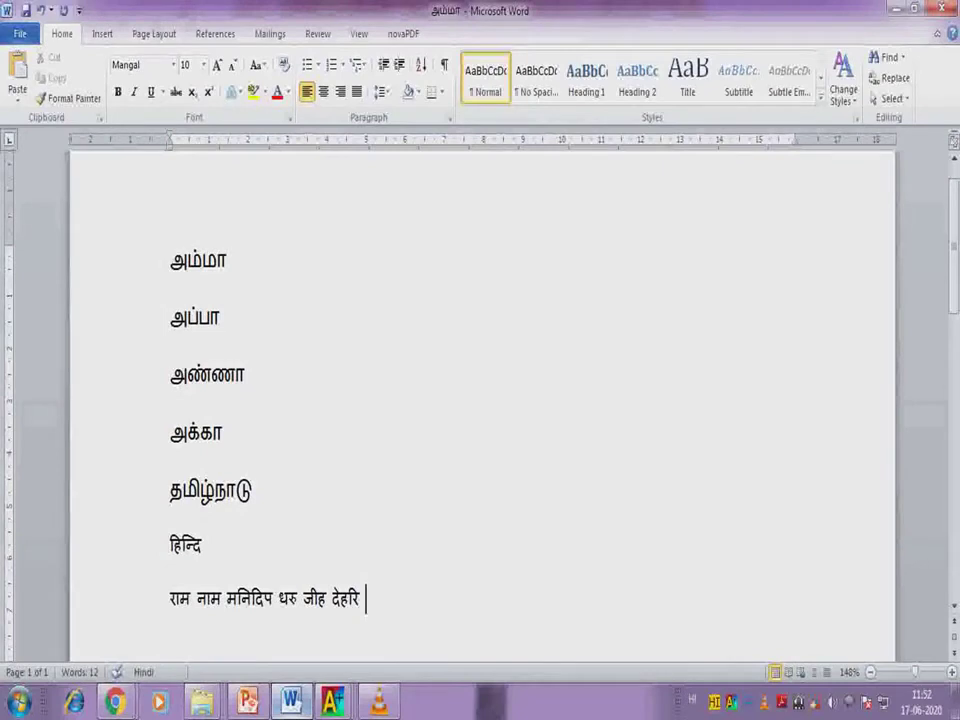
{"action": "type", "text": "द"}
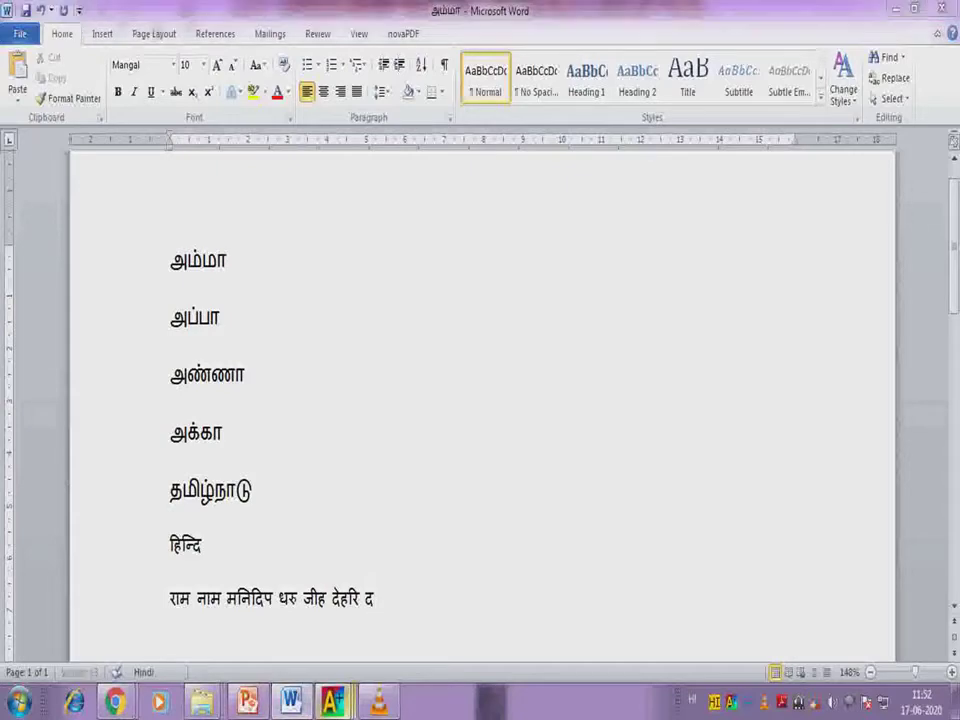
Examine the remaining Devanagari key mappings in the Azhagi+ help, from the consonants through the vowel signs to the special marks and modifiers.
{"action": "mouse_move", "coordinate": [333, 702]}
{"action": "left_click", "coordinate": [335, 607]}
{"action": "scroll", "coordinate": [335, 500], "scroll_direction": "down", "scroll_amount": 5}
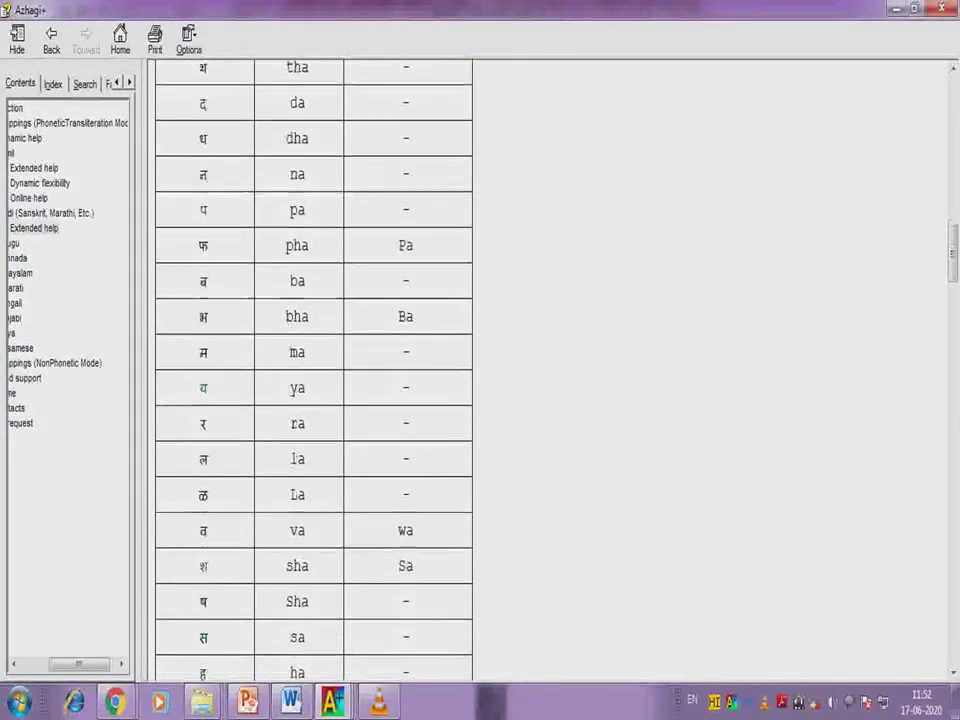
{"action": "scroll", "coordinate": [335, 500], "scroll_direction": "down", "scroll_amount": 4}
{"action": "scroll", "coordinate": [314, 370], "scroll_direction": "down", "scroll_amount": 12}
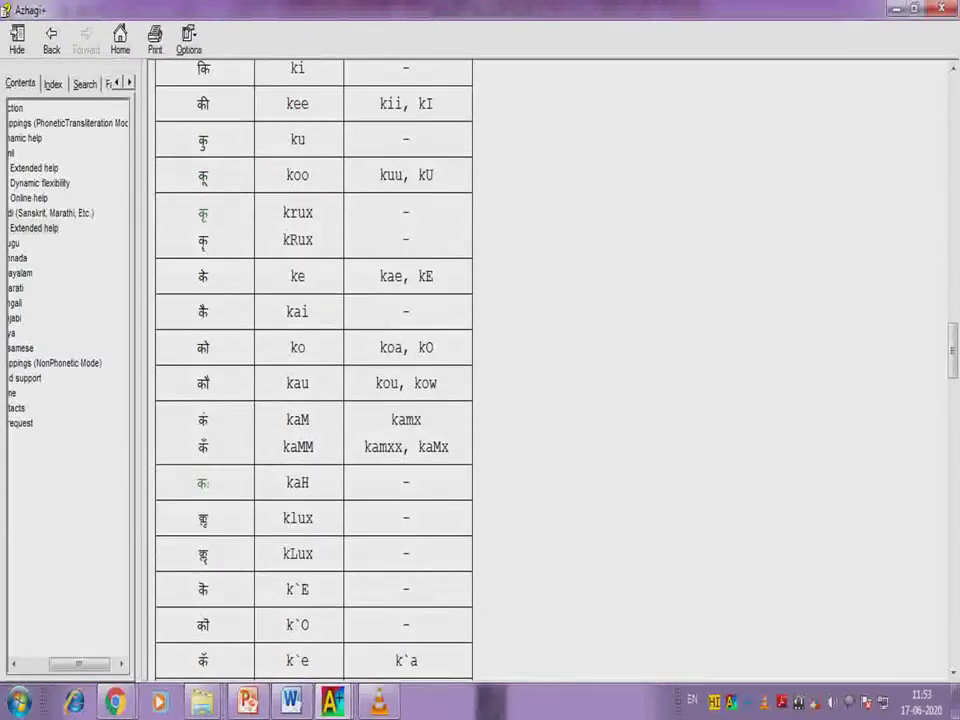
{"action": "scroll", "coordinate": [314, 370], "scroll_direction": "down", "scroll_amount": 10}
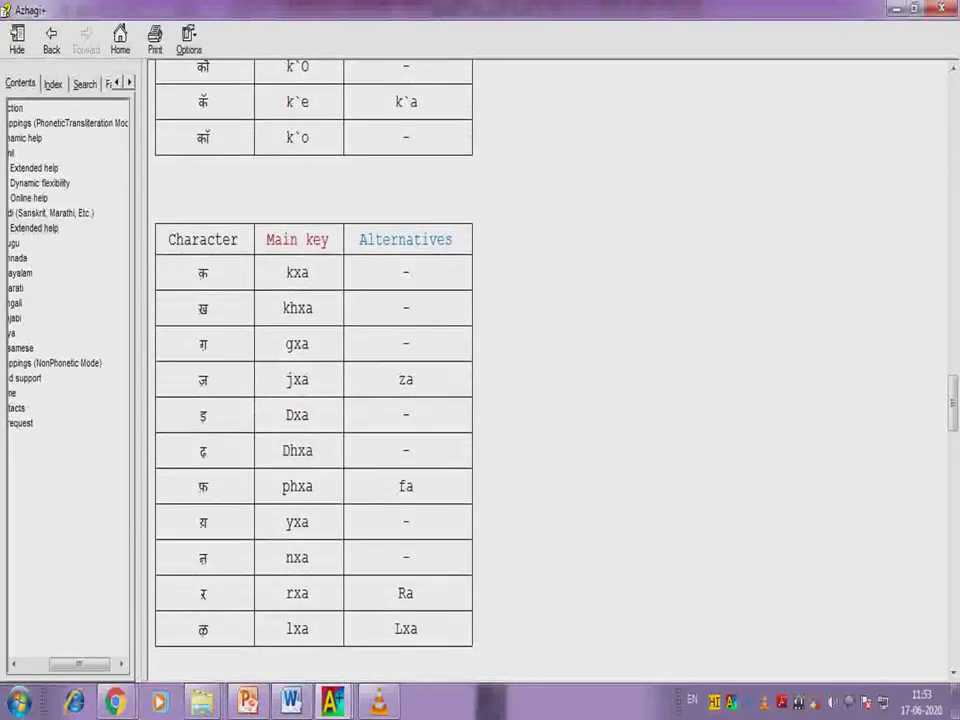
{"action": "scroll", "coordinate": [314, 370], "scroll_direction": "down", "scroll_amount": 5}
{"action": "scroll", "coordinate": [314, 370], "scroll_direction": "down", "scroll_amount": 13}
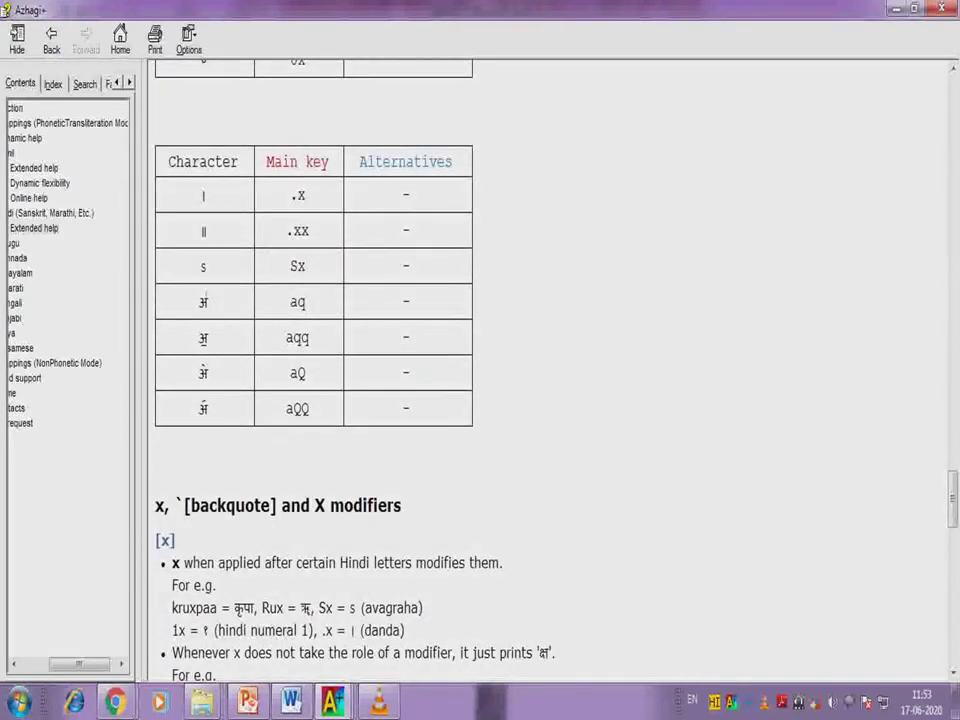
Examine the x, backquote and X modifier rules and the word examples in the Devanagari help, returning to the vowel mappings.
{"action": "scroll", "coordinate": [545, 370], "scroll_direction": "down", "scroll_amount": 7}
{"action": "scroll", "coordinate": [545, 370], "scroll_direction": "down", "scroll_amount": 12}
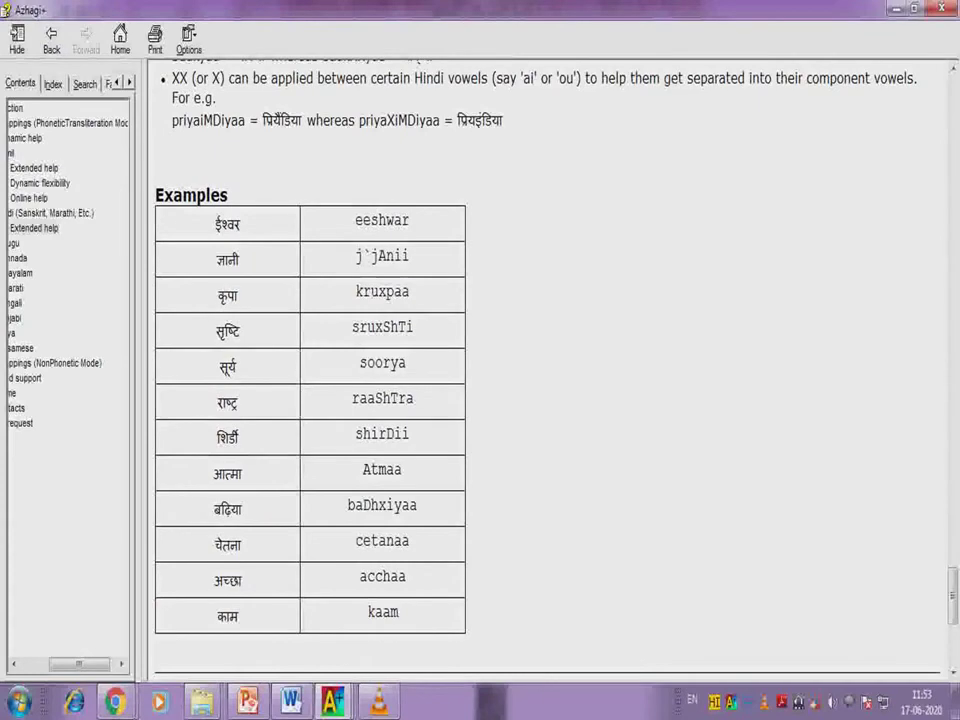
{"action": "scroll", "coordinate": [545, 370], "scroll_direction": "down", "scroll_amount": 5}
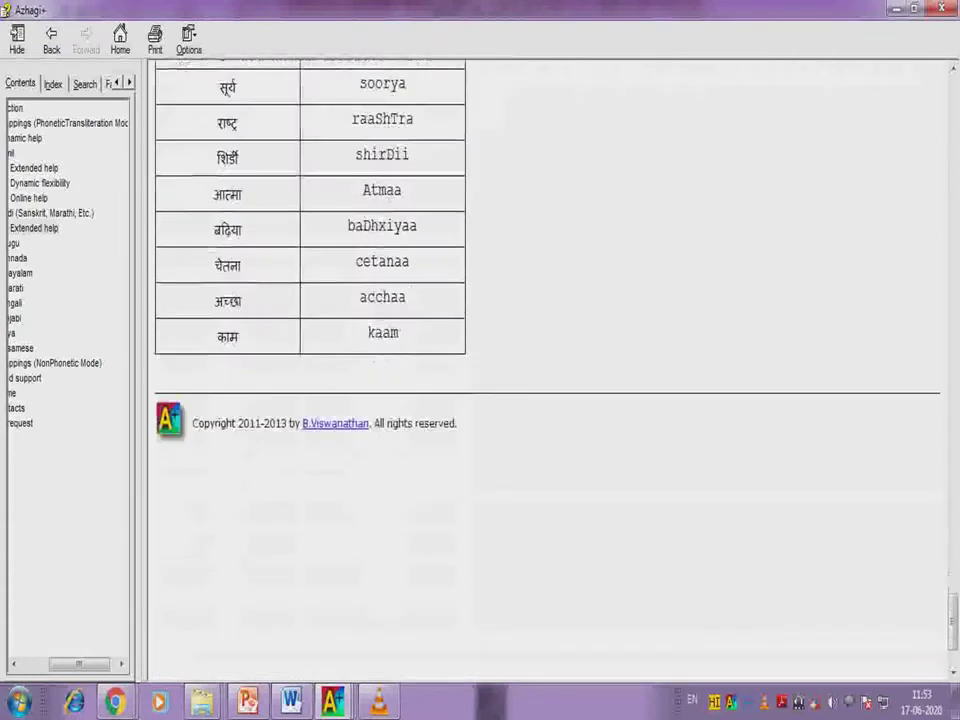
{"action": "scroll", "coordinate": [545, 370], "scroll_direction": "up", "scroll_amount": 20}
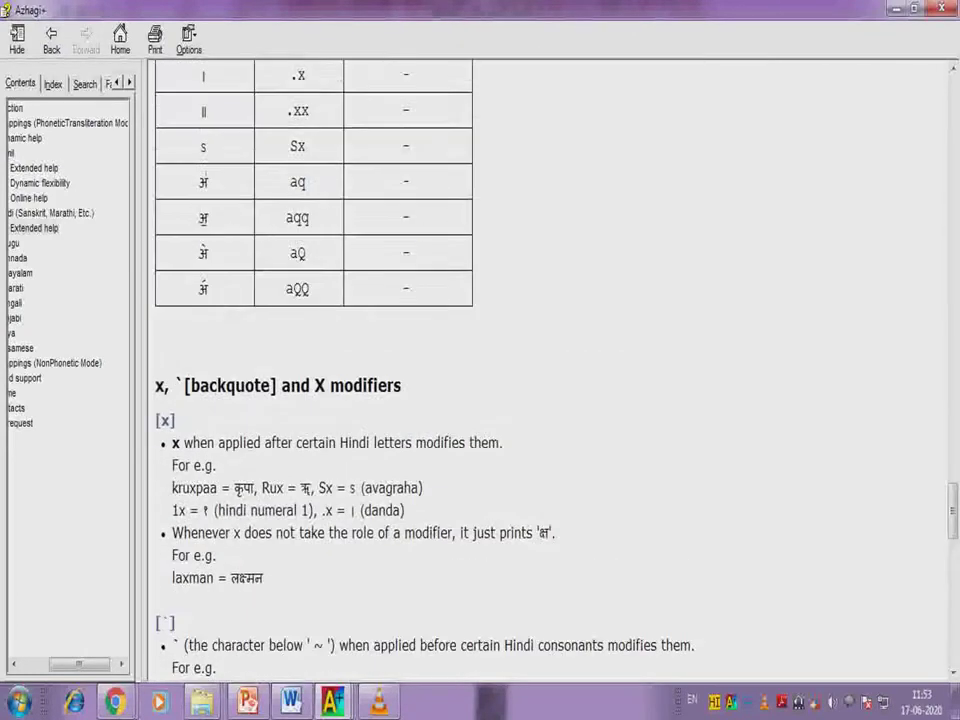
{"action": "scroll", "coordinate": [545, 370], "scroll_direction": "up", "scroll_amount": 20}
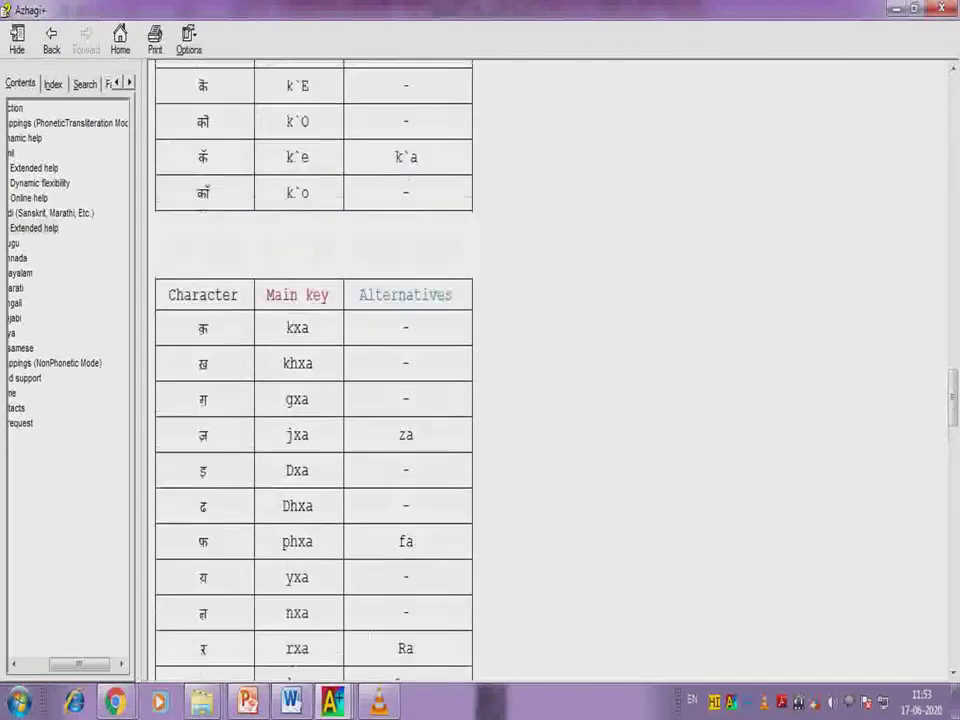
{"action": "scroll", "coordinate": [545, 370], "scroll_direction": "up", "scroll_amount": 10}
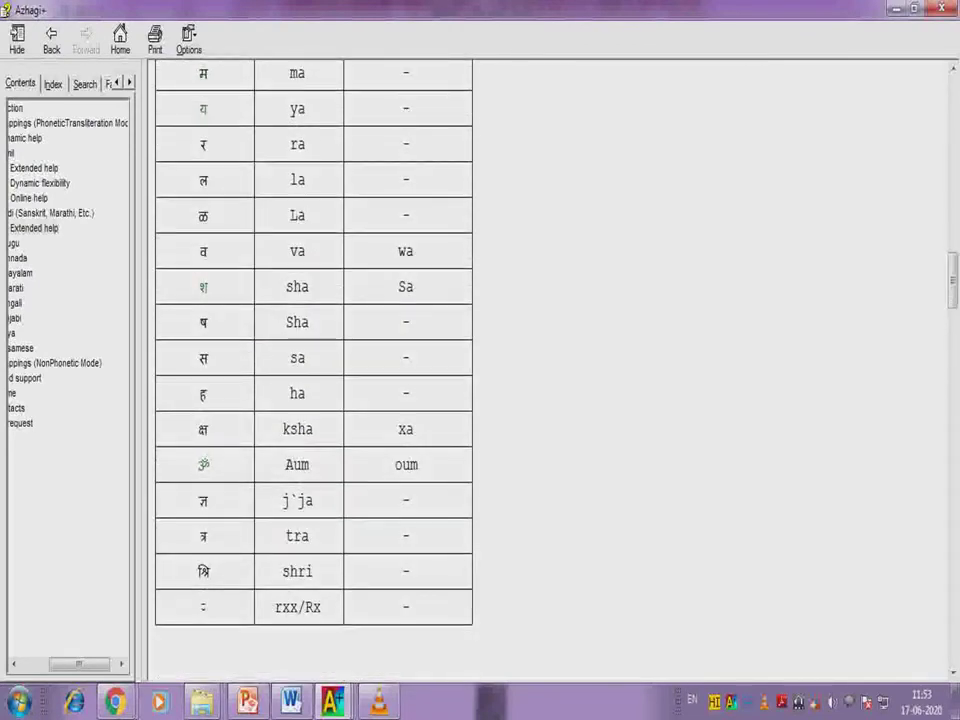
{"action": "scroll", "coordinate": [545, 370], "scroll_direction": "up", "scroll_amount": 20}
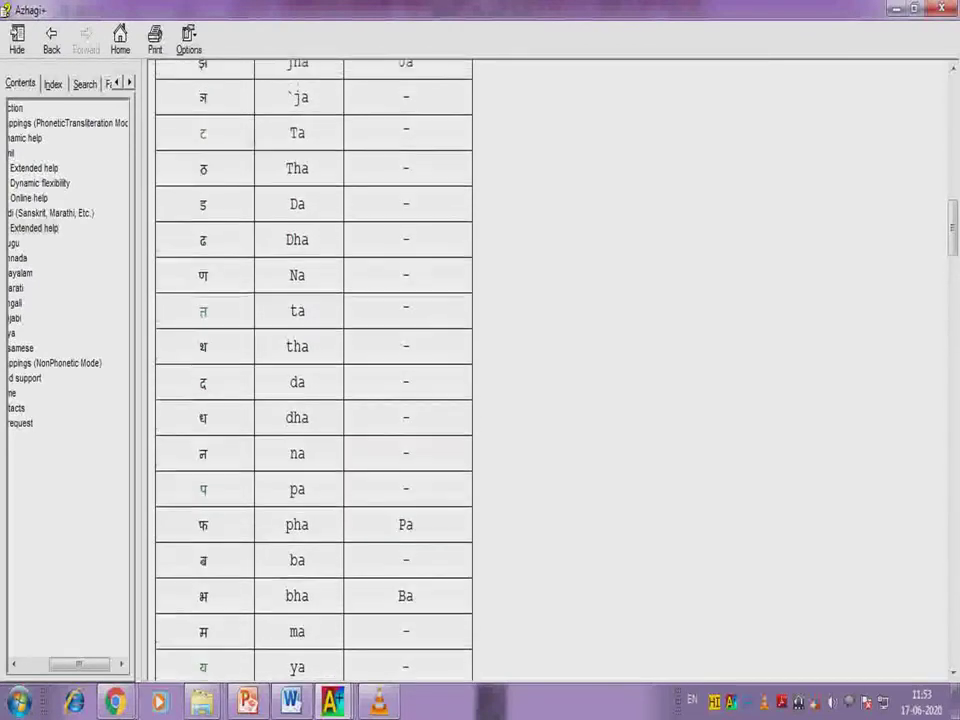
{"action": "scroll", "coordinate": [545, 370], "scroll_direction": "up", "scroll_amount": 10}
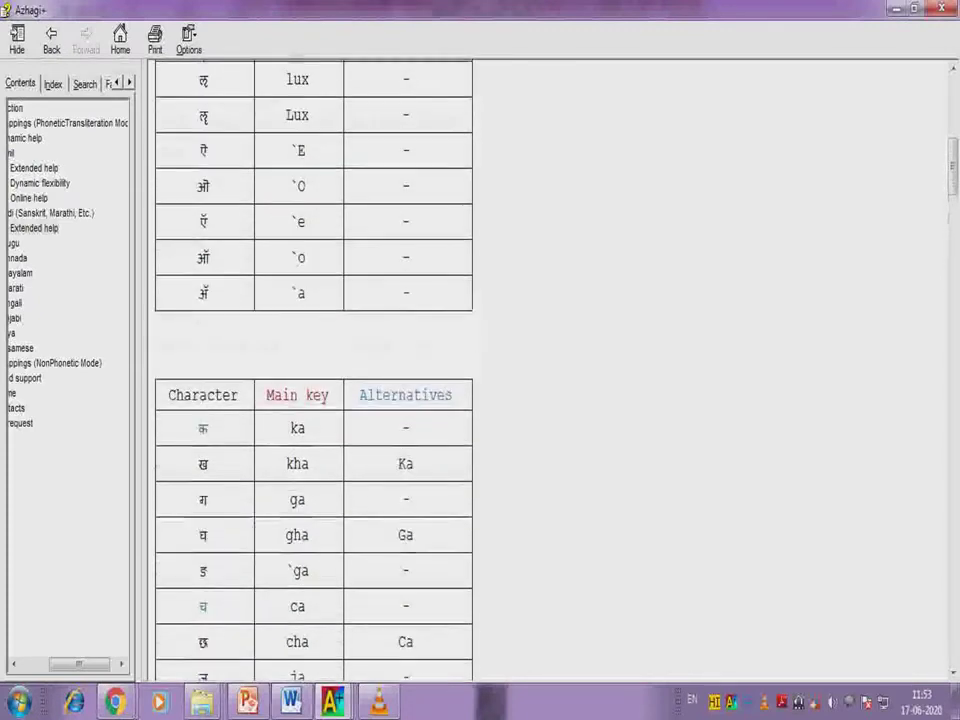
{"action": "scroll", "coordinate": [545, 370], "scroll_direction": "up", "scroll_amount": 5}
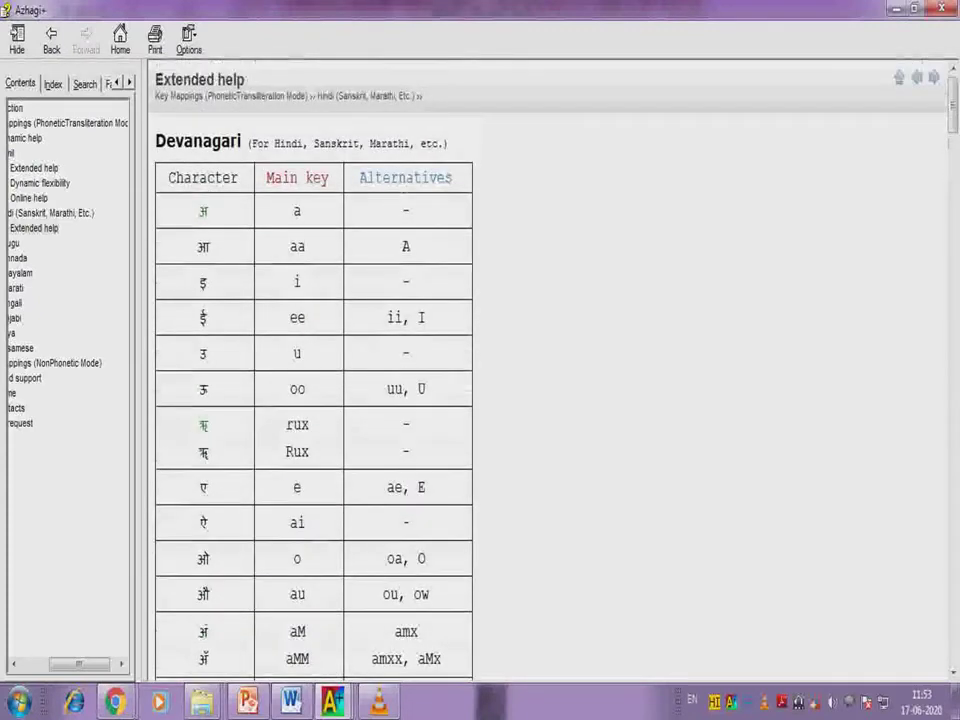
Review the Devanagari consonant mappings from क to ब in the help and switch back to the Word document.
{"action": "scroll", "coordinate": [545, 370], "scroll_direction": "down", "scroll_amount": 4}
{"action": "scroll", "coordinate": [545, 370], "scroll_direction": "down", "scroll_amount": 5}
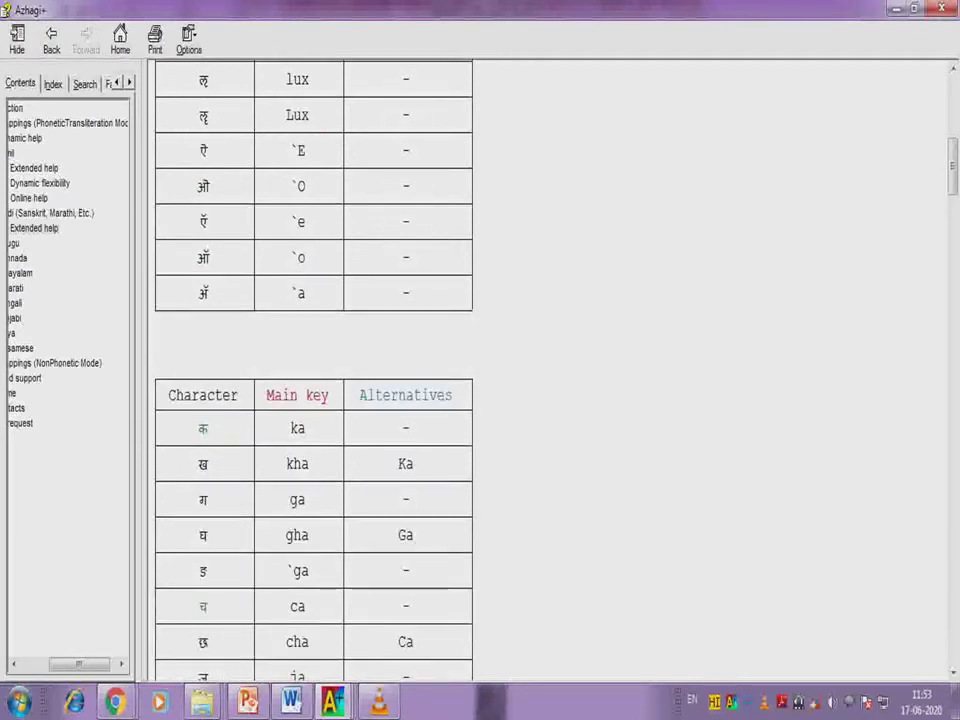
{"action": "scroll", "coordinate": [545, 370], "scroll_direction": "down", "scroll_amount": 5}
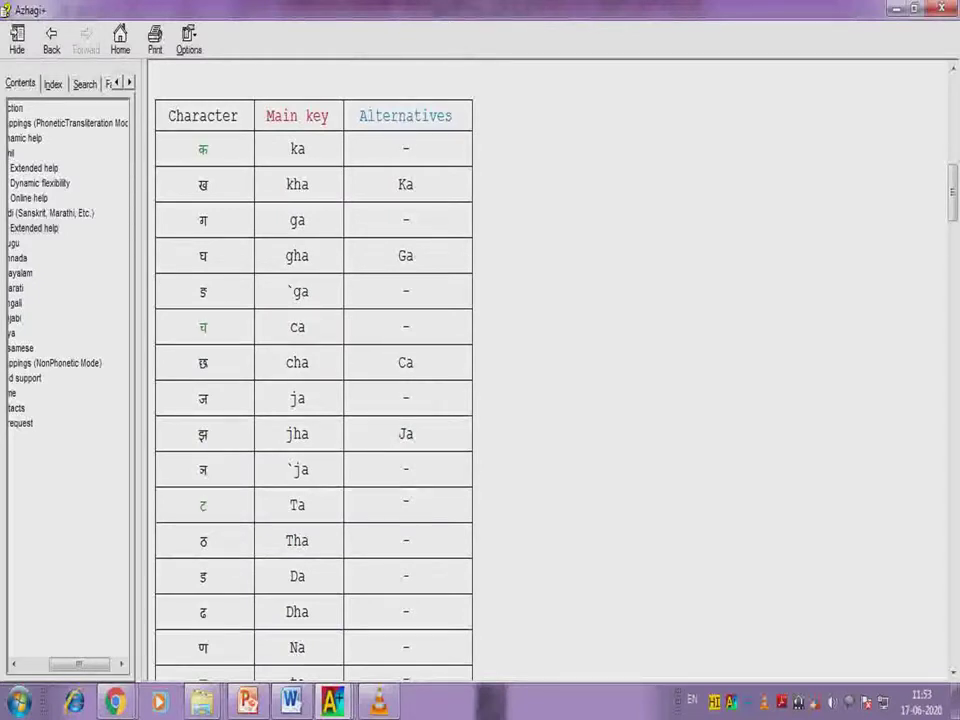
{"action": "scroll", "coordinate": [545, 370], "scroll_direction": "down", "scroll_amount": 3}
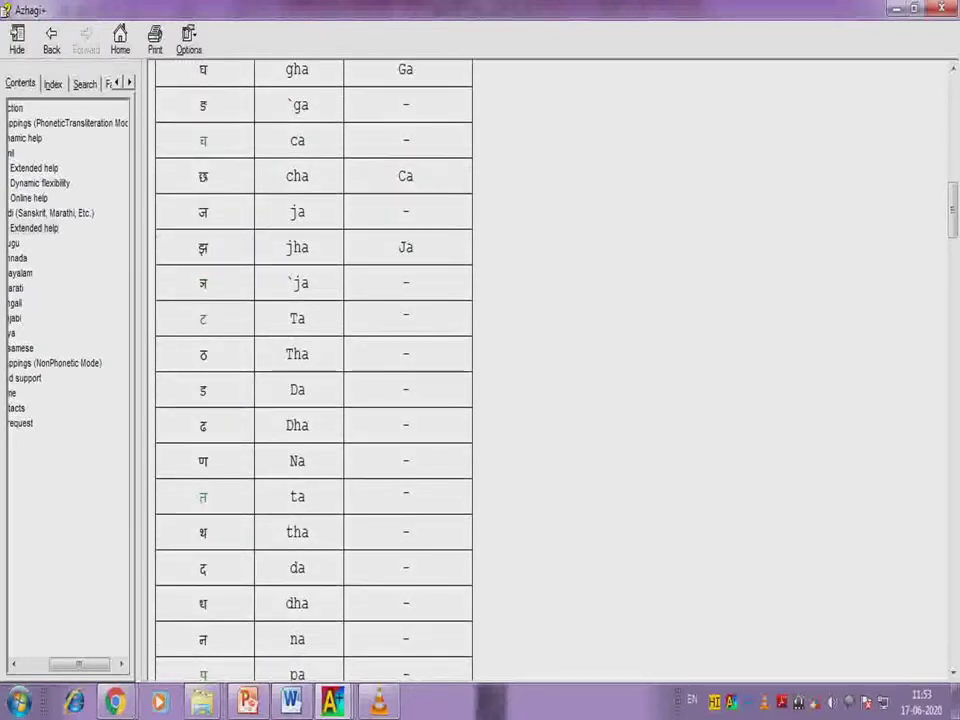
{"action": "scroll", "coordinate": [545, 370], "scroll_direction": "down", "scroll_amount": 2}
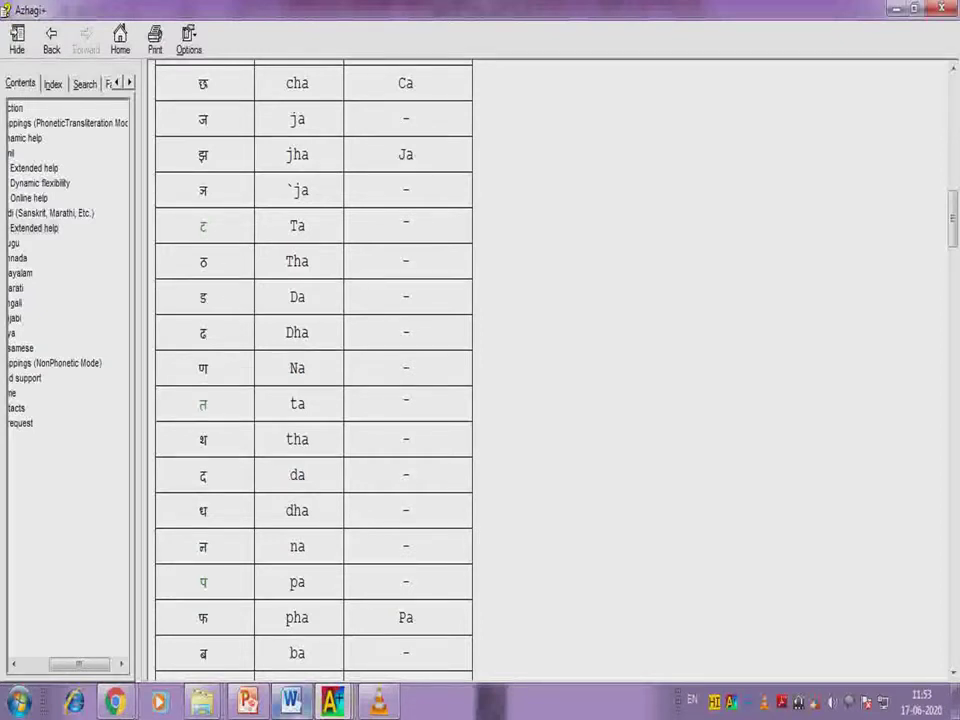
{"action": "key", "text": "alt+Tab"}
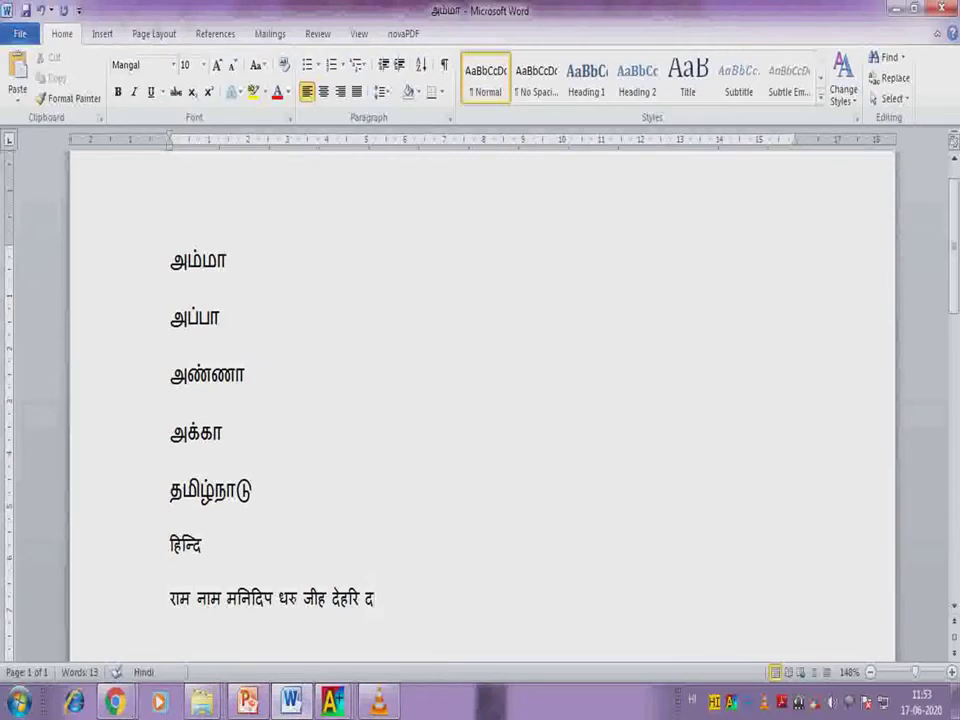
Try the spellings "दह" and "दवार" for the word after "देहरि" and erase them.
{"action": "key", "text": "BackSpace"}
{"action": "type", "text": "द"}
{"action": "type", "text": "हु"}
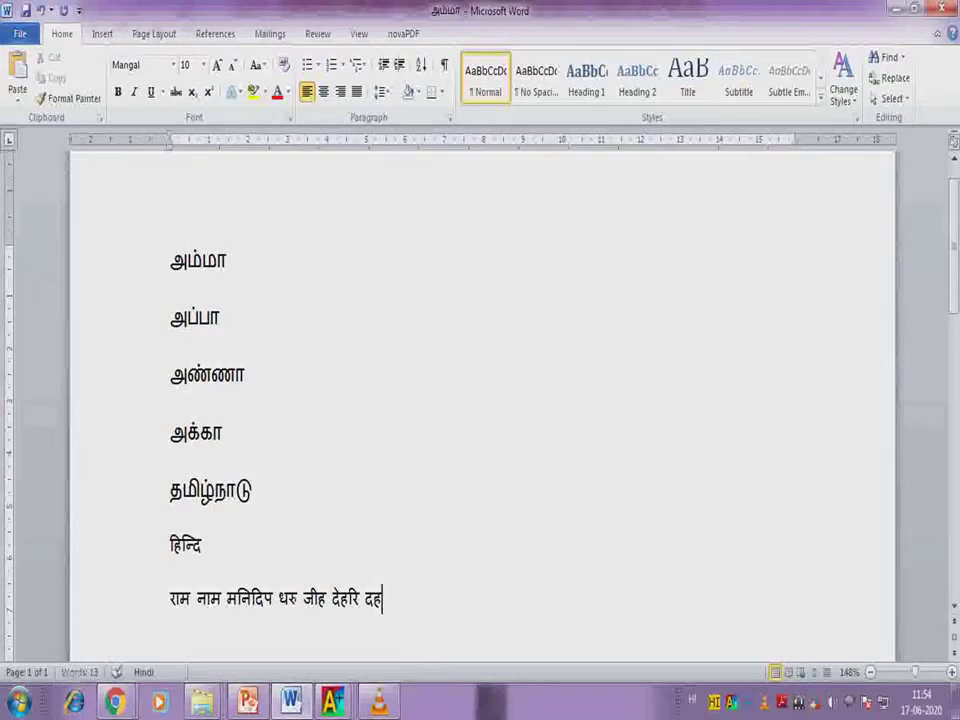
{"action": "key", "text": "BackSpace"}
{"action": "key", "text": "BackSpace"}
{"action": "type", "text": "वार"}
{"action": "left_click", "coordinate": [373, 598]}
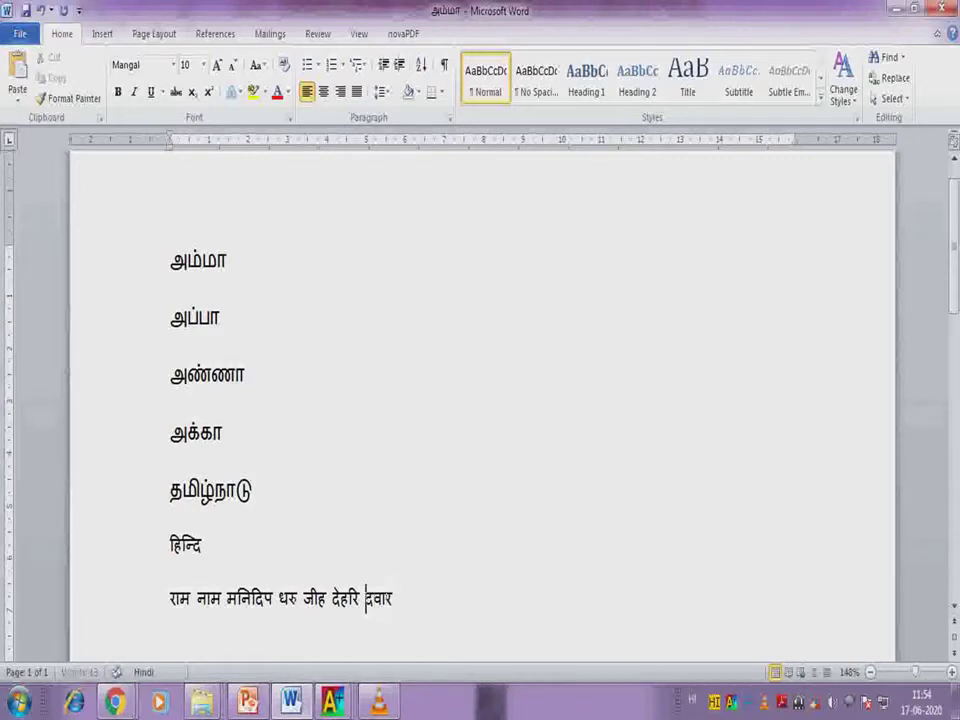
{"action": "key", "text": "End"}
{"action": "key", "text": "BackSpace"}
{"action": "key", "text": "BackSpace"}
{"action": "key", "text": "BackSpace"}
{"action": "key", "text": "BackSpace"}
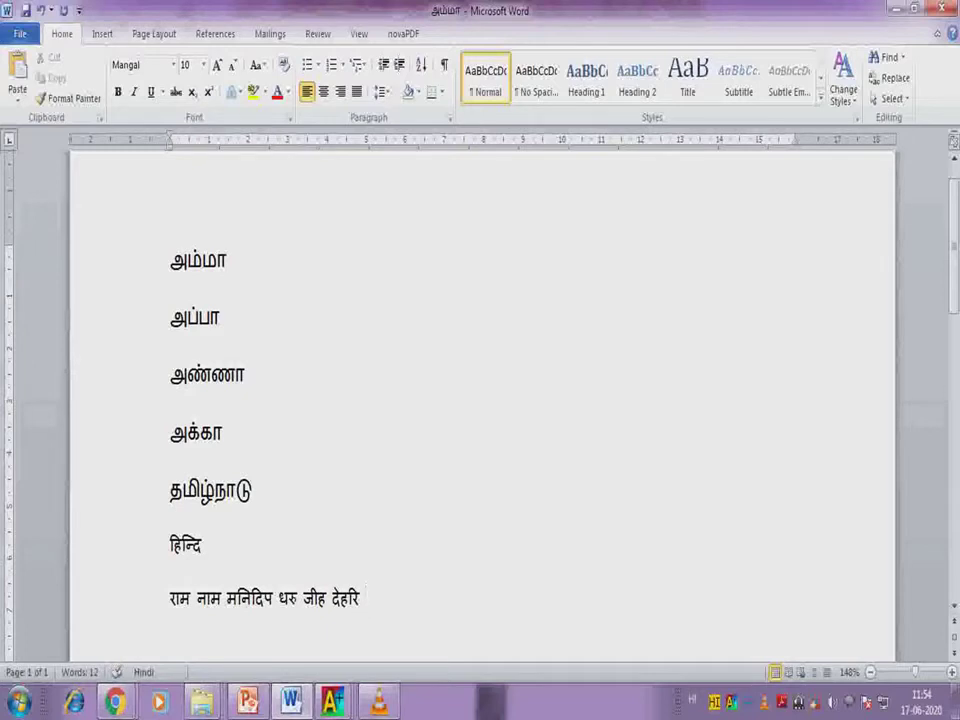
Try beginning the word after "देहरि" with "धुव" and erase it.
{"action": "type", "text": "धु"}
{"action": "key", "text": "BackSpace"}
{"action": "key", "text": "BackSpace"}
{"action": "type", "text": "धु"}
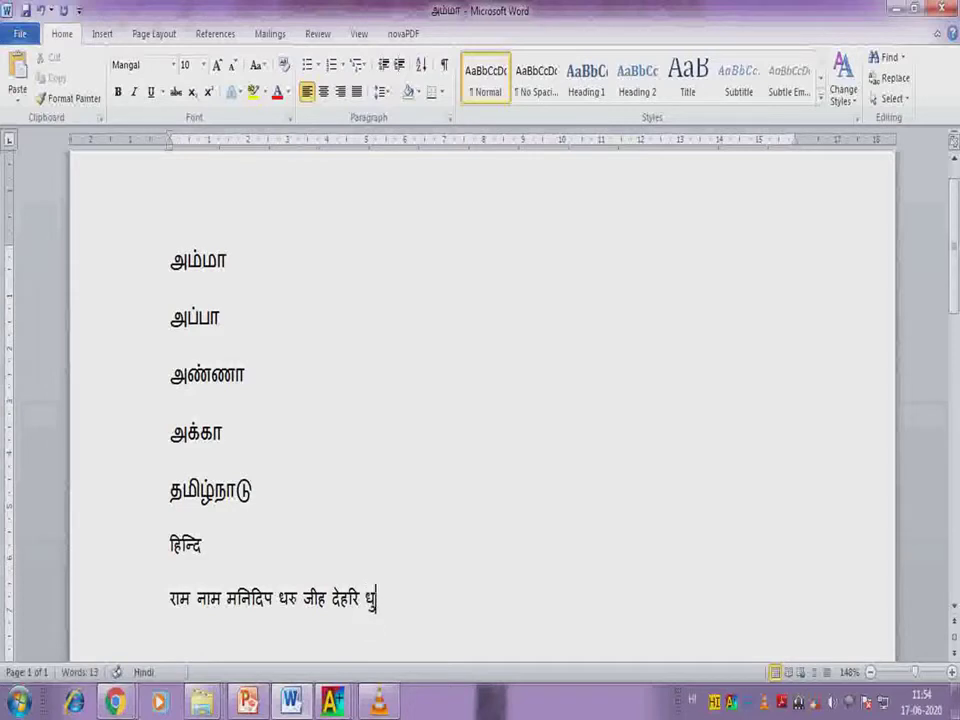
{"action": "type", "text": "व"}
{"action": "key", "text": "BackSpace"}
{"action": "key", "text": "BackSpace"}
{"action": "key", "text": "BackSpace"}
{"action": "key", "text": "BackSpace"}
Try the spellings "दौवाल" and "थुवार" for the word after "देहरि" and erase them.
{"action": "type", "text": "दौवाल"}
{"action": "key", "text": "BackSpace"}
{"action": "key", "text": "BackSpace"}
{"action": "key", "text": "BackSpace"}
{"action": "key", "text": "BackSpace"}
{"action": "key", "text": "BackSpace"}
{"action": "type", "text": "थुवा"}
{"action": "type", "text": "र"}
{"action": "key", "text": "BackSpace"}
{"action": "key", "text": "BackSpace"}
{"action": "key", "text": "BackSpace"}
{"action": "key", "text": "BackSpace"}
{"action": "key", "text": "BackSpace"}
Finish the Hindi line with "दुवार" and a danda after "देहरि", dismissing the Windows color scheme prompt.
{"action": "type", "text": "दु"}
{"action": "key", "text": "BackSpace"}
{"action": "key", "text": "BackSpace"}
{"action": "type", "text": "दु"}
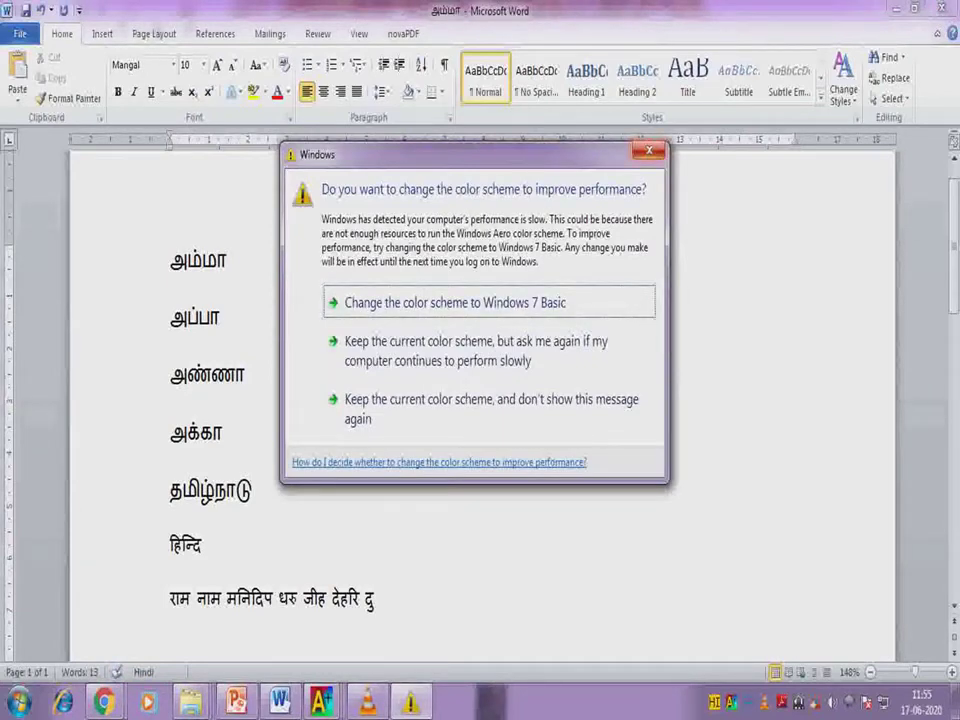
{"action": "key", "text": "Escape"}
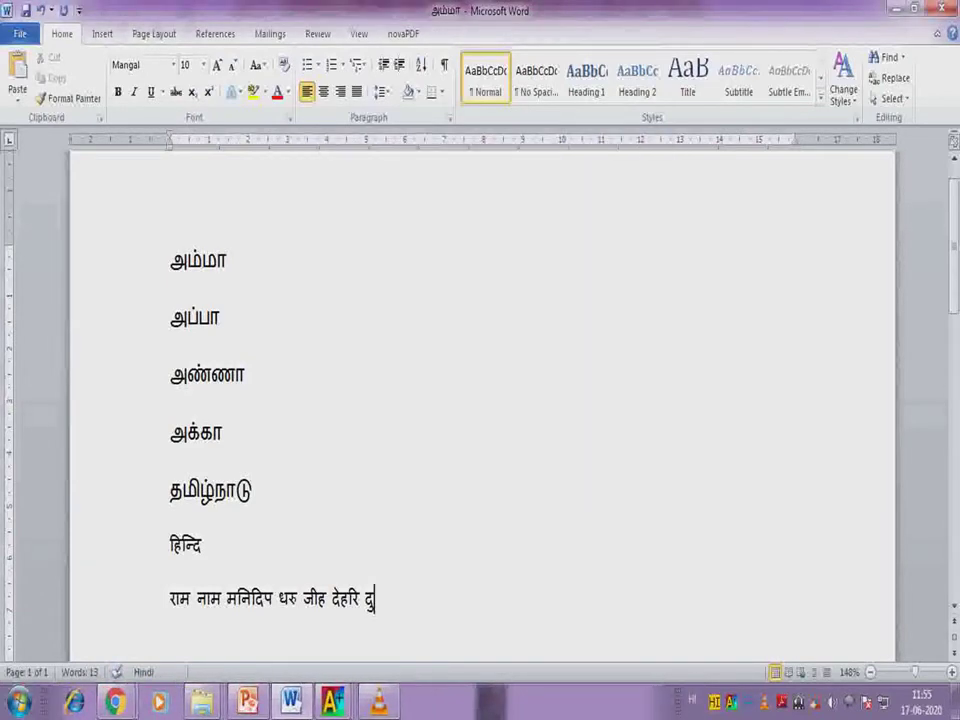
{"action": "type", "text": "व"}
{"action": "type", "text": "ि"}
{"action": "key", "text": "BackSpace"}
{"action": "key", "text": "BackSpace"}
{"action": "key", "text": "BackSpace"}
{"action": "key", "text": "BackSpace"}
{"action": "type", "text": "दुवा"}
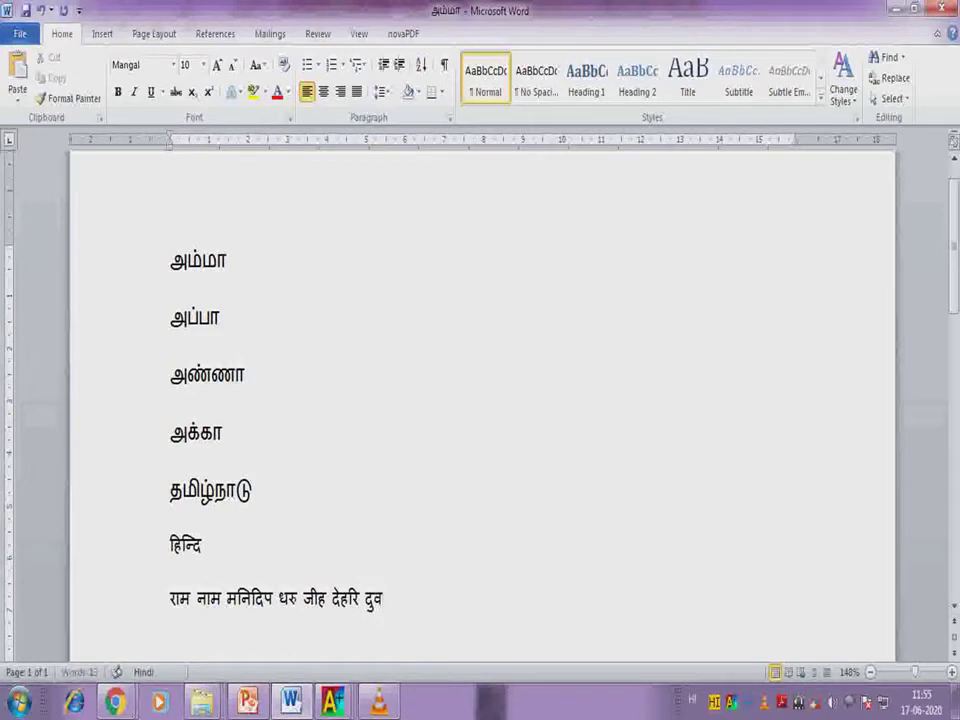
{"action": "type", "text": "र ।"}
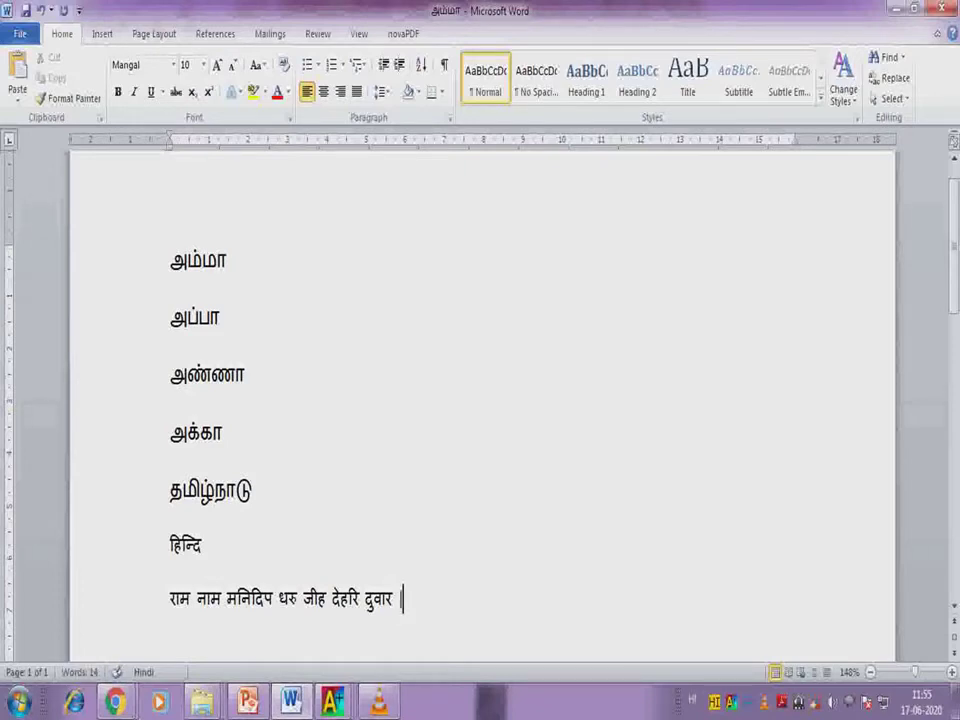
{"action": "key", "text": "Return"}
Switch to Azhagi+, select Sanskrit with Unicode phonetic transliteration, and open its static key-mapping tables.
{"action": "left_click", "coordinate": [333, 702]}
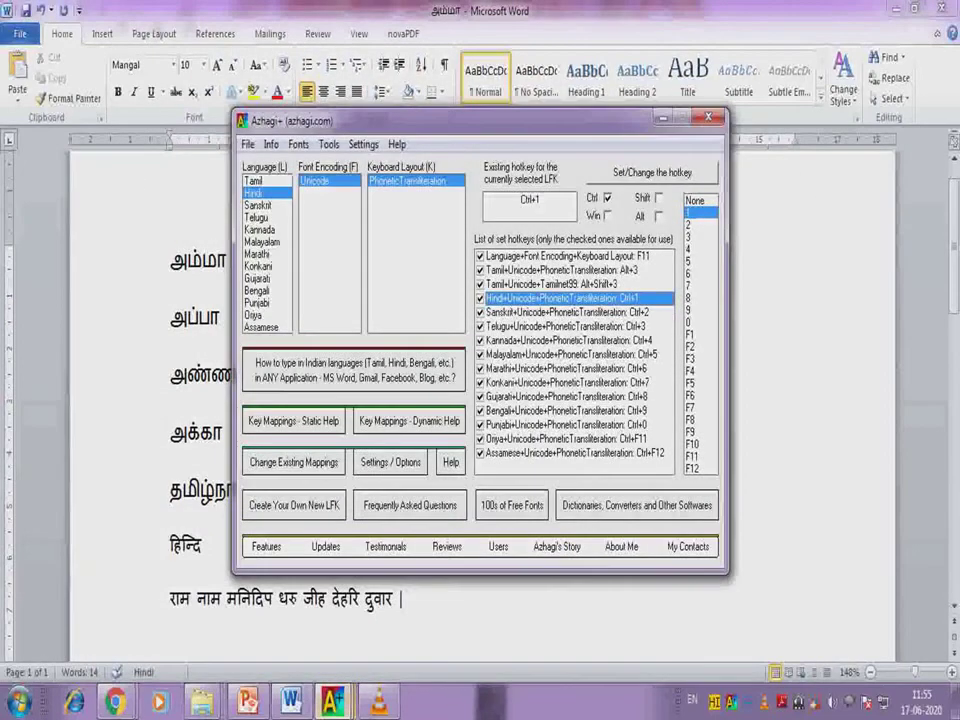
{"action": "left_click", "coordinate": [181, 605]}
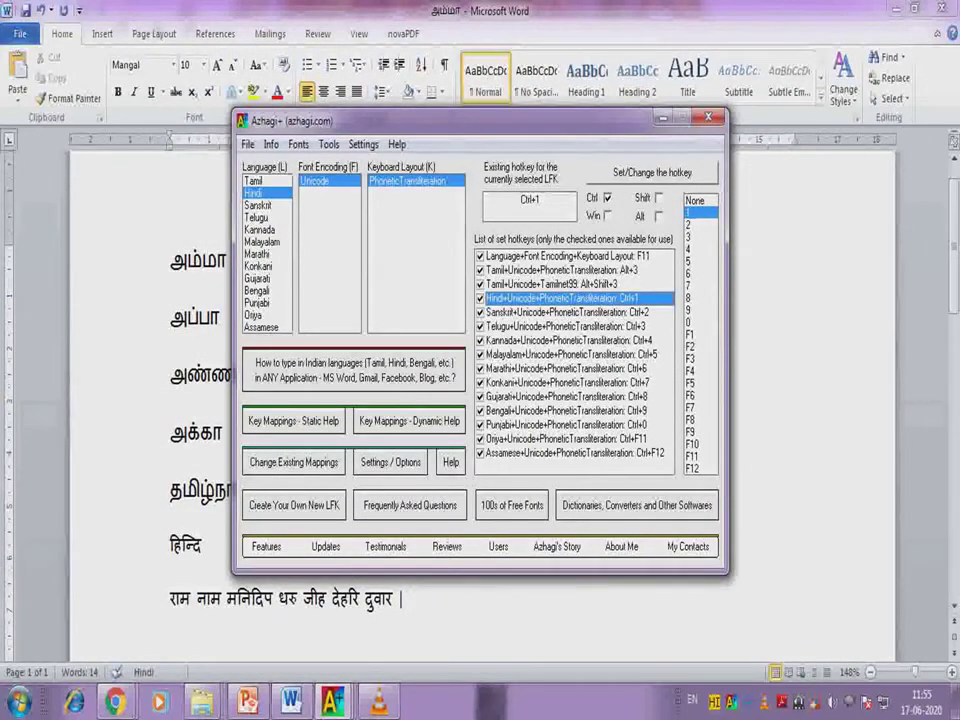
{"action": "left_click", "coordinate": [257, 204]}
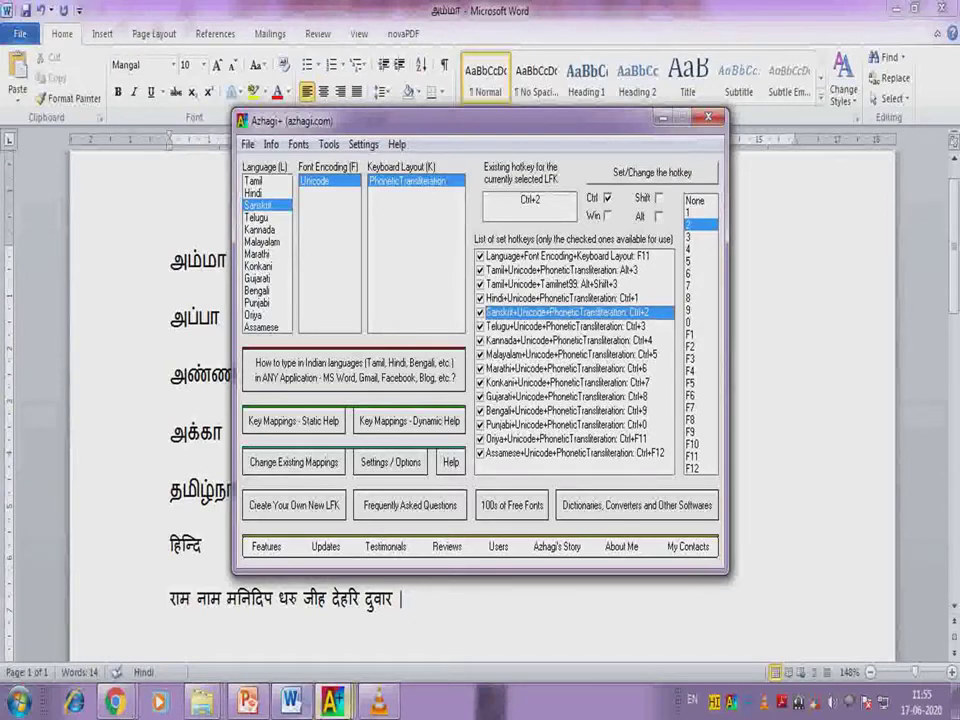
{"action": "left_click", "coordinate": [293, 421]}
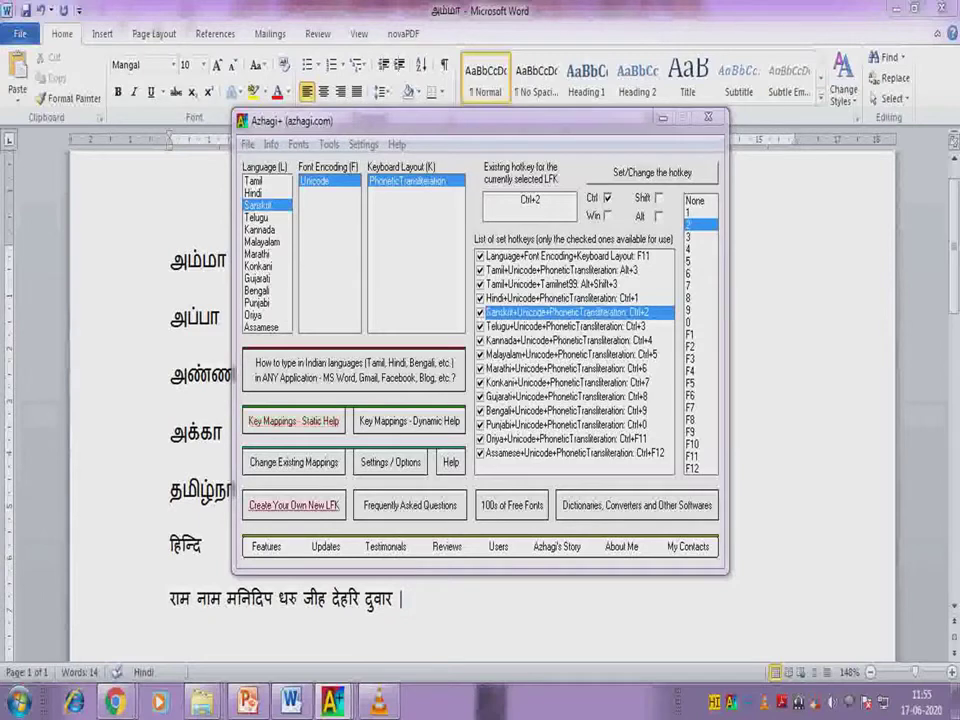
{"action": "mouse_move", "coordinate": [333, 700]}
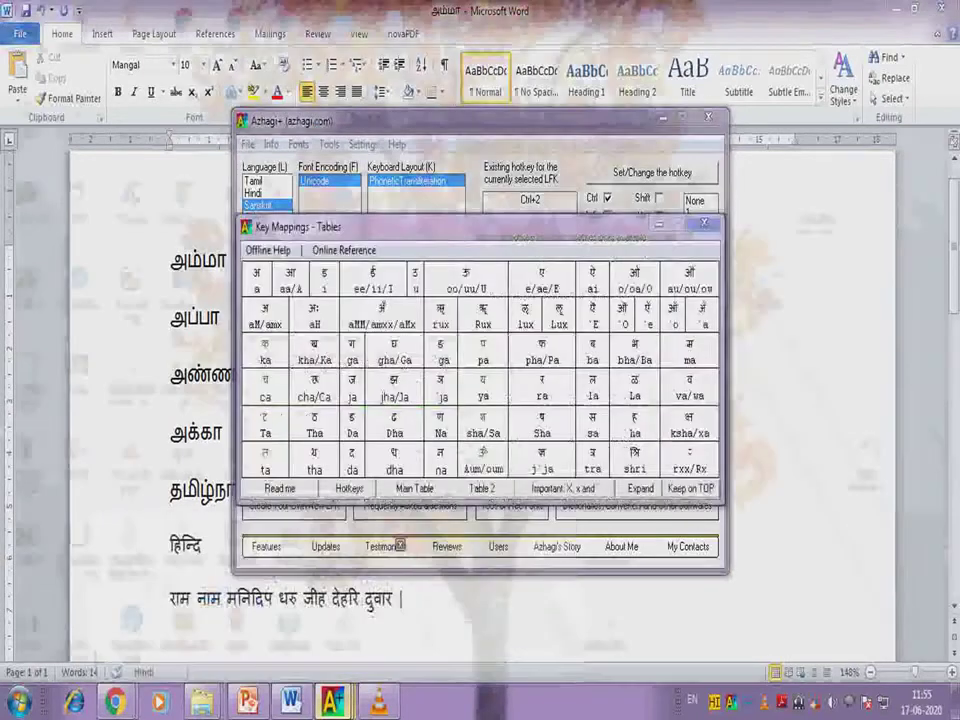
{"action": "left_click", "coordinate": [333, 600]}
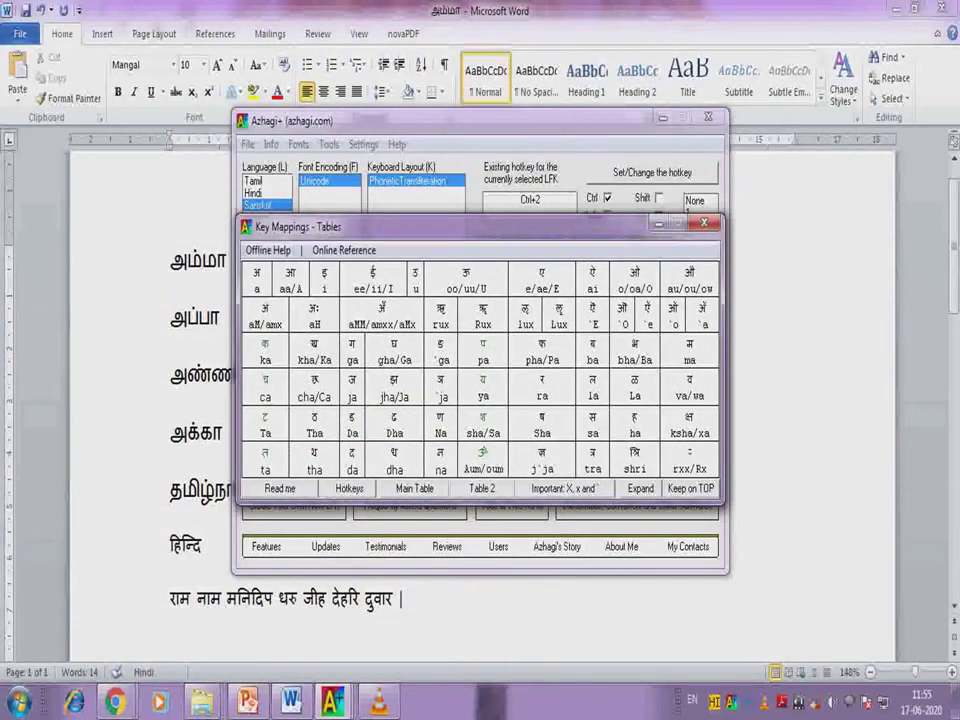
Look through the offline Devanagari extended help for Sanskrit and close the Azhagi+ windows to return to Word.
{"action": "left_click", "coordinate": [268, 250]}
{"action": "left_click", "coordinate": [276, 340]}
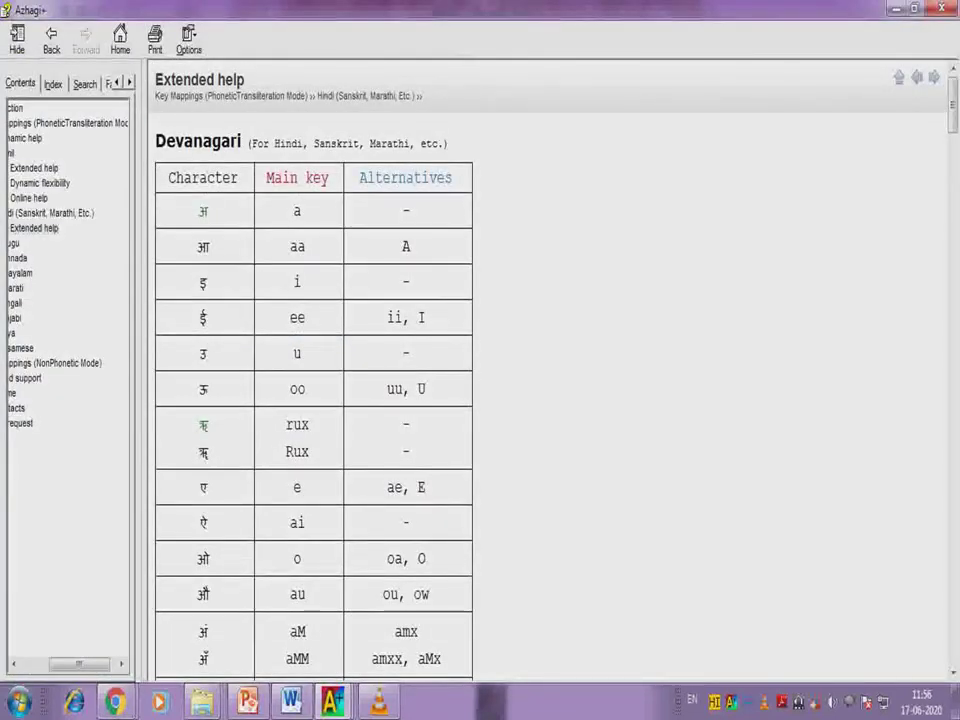
{"action": "scroll", "coordinate": [540, 370], "scroll_direction": "down", "scroll_amount": 20}
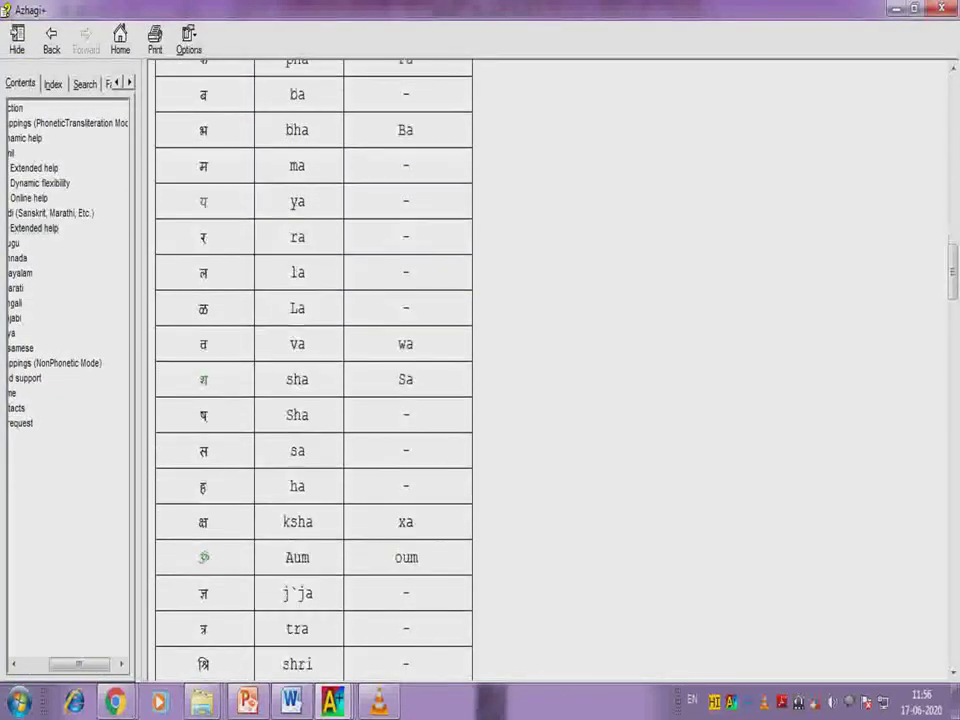
{"action": "key", "text": "alt+F4"}
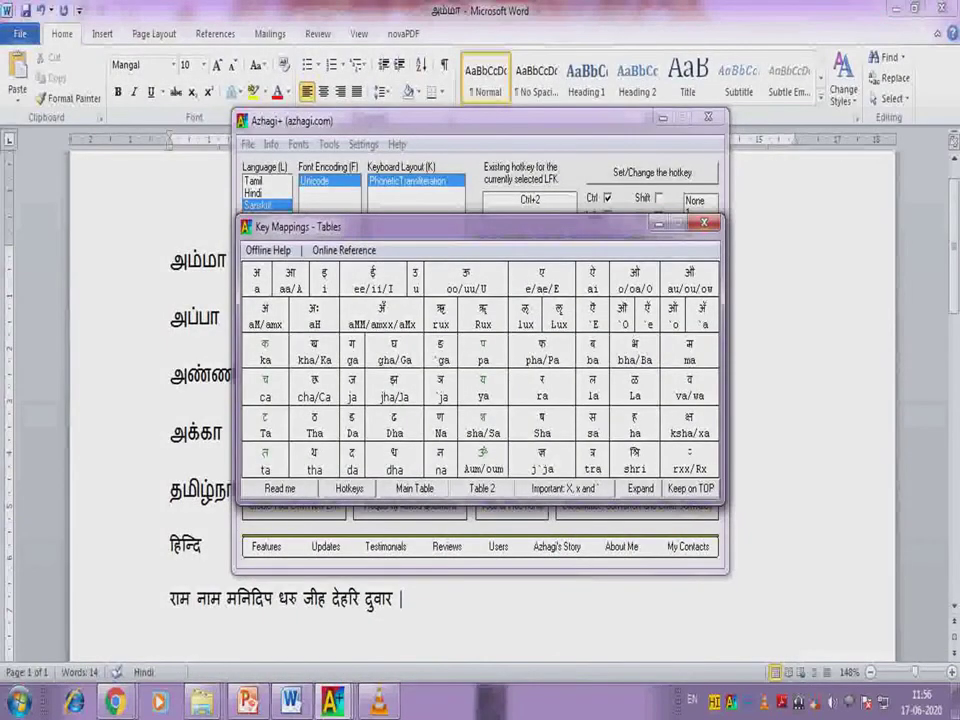
{"action": "key", "text": "alt+F4"}
{"action": "key", "text": "alt+F4"}
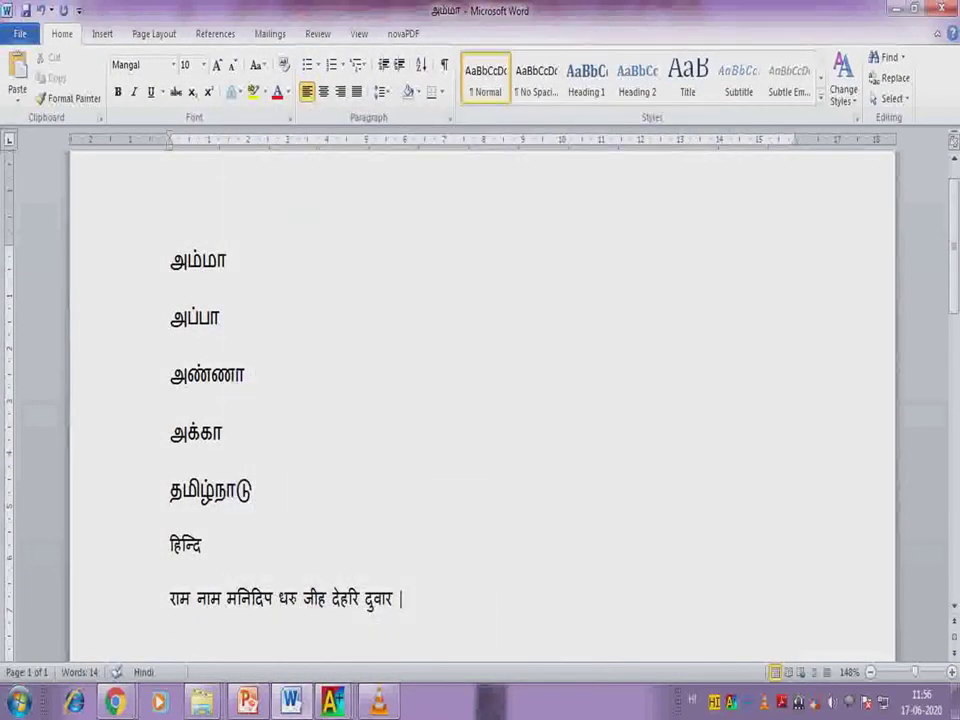
Write "सन्स्क्रत" on a new line below the Hindi verse.
{"action": "key", "text": "Return"}
{"action": "type", "text": "सन्स्कृत"}
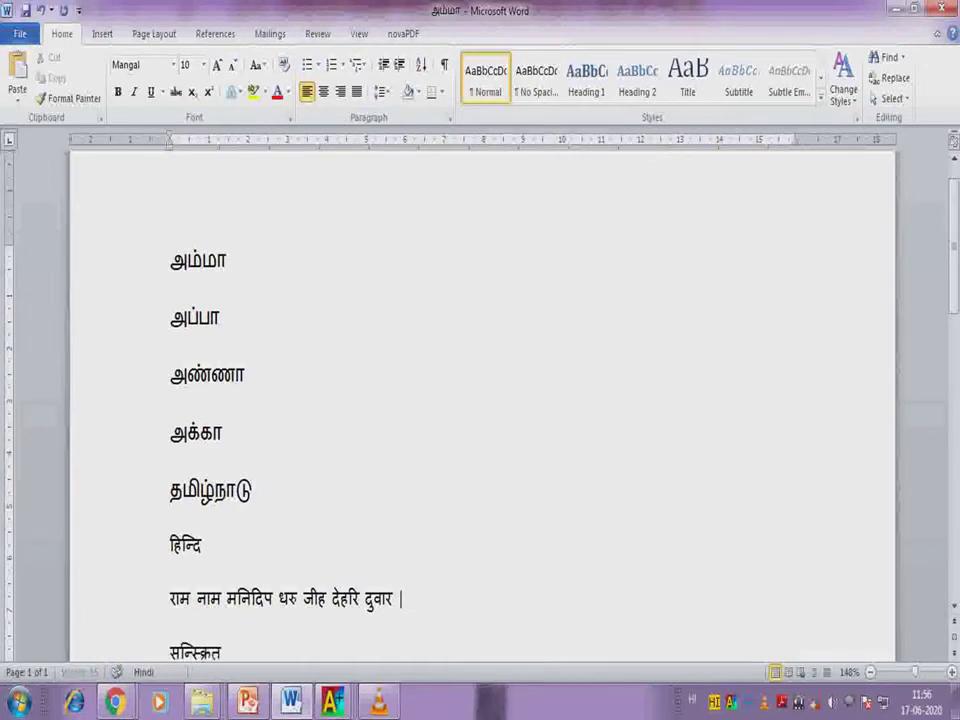
{"action": "scroll", "coordinate": [480, 400], "scroll_direction": "down", "scroll_amount": 1}
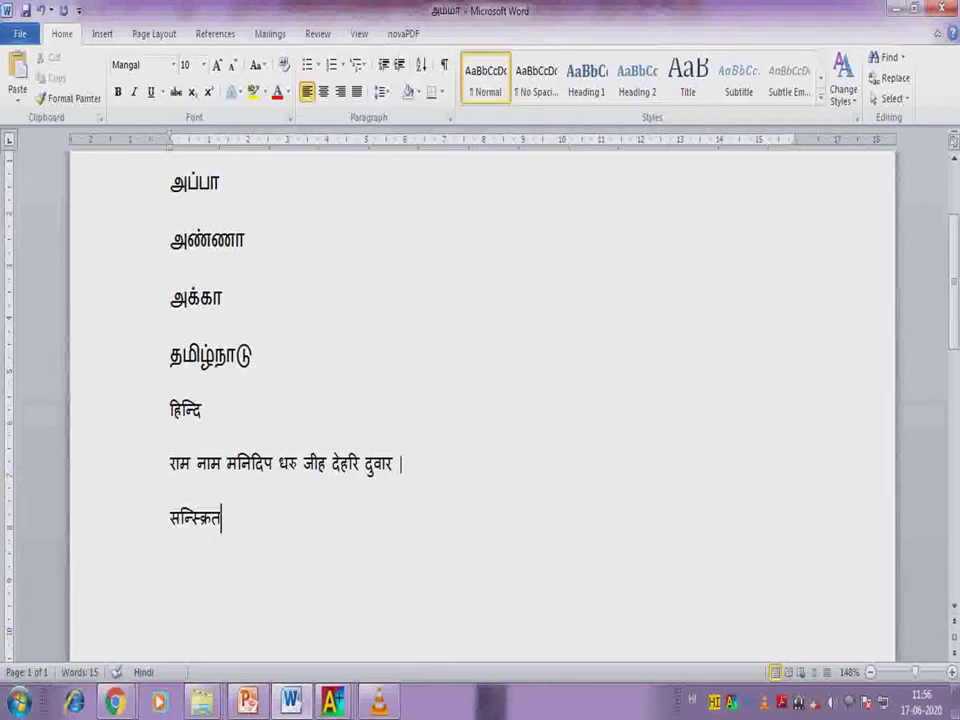
Try to correct the Sanskrit word's spelling by erasing it back to its first letter and rewriting it.
{"action": "key", "text": "BackSpace"}
{"action": "key", "text": "BackSpace"}
{"action": "key", "text": "BackSpace"}
{"action": "key", "text": "BackSpace"}
{"action": "key", "text": "BackSpace"}
{"action": "key", "text": "BackSpace"}
{"action": "key", "text": "BackSpace"}
{"action": "key", "text": "BackSpace"}
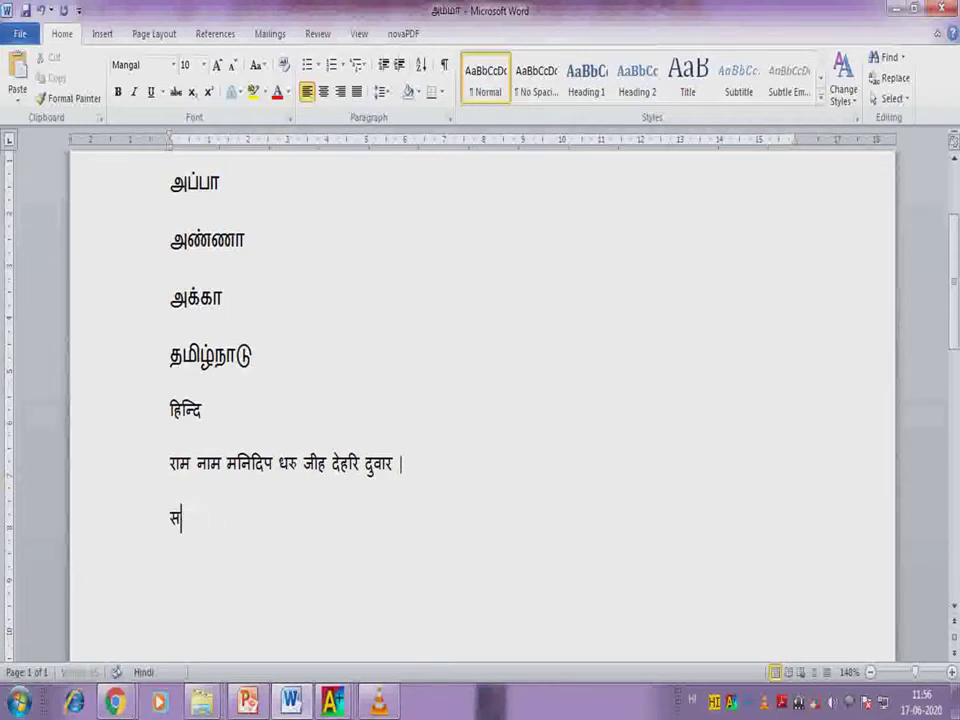
{"action": "type", "text": "सन्स"}
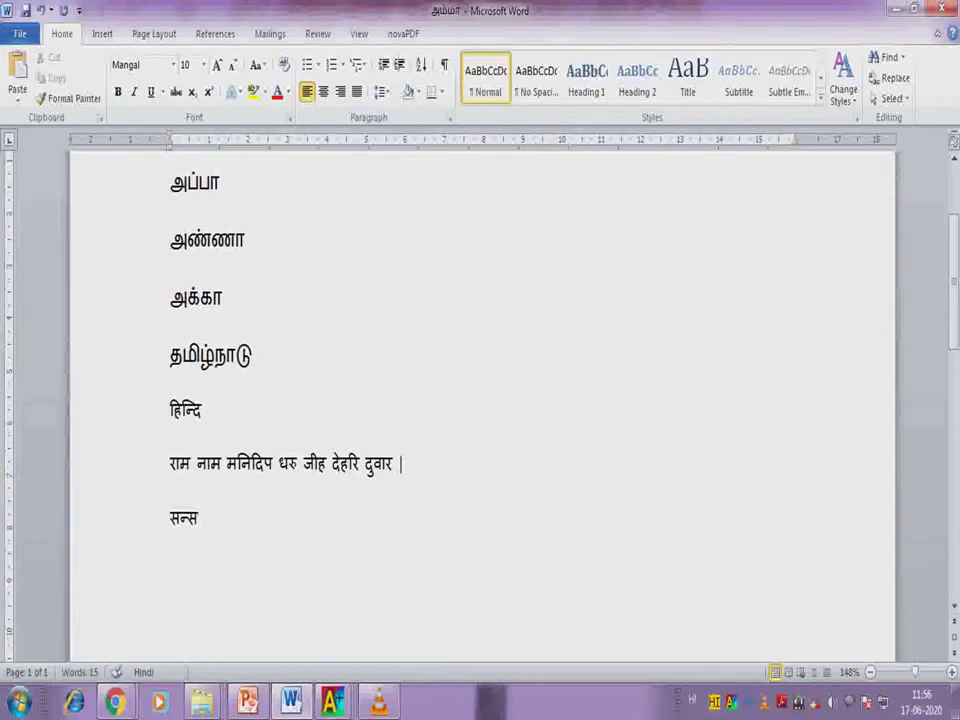
{"action": "type", "text": "्कृत"}
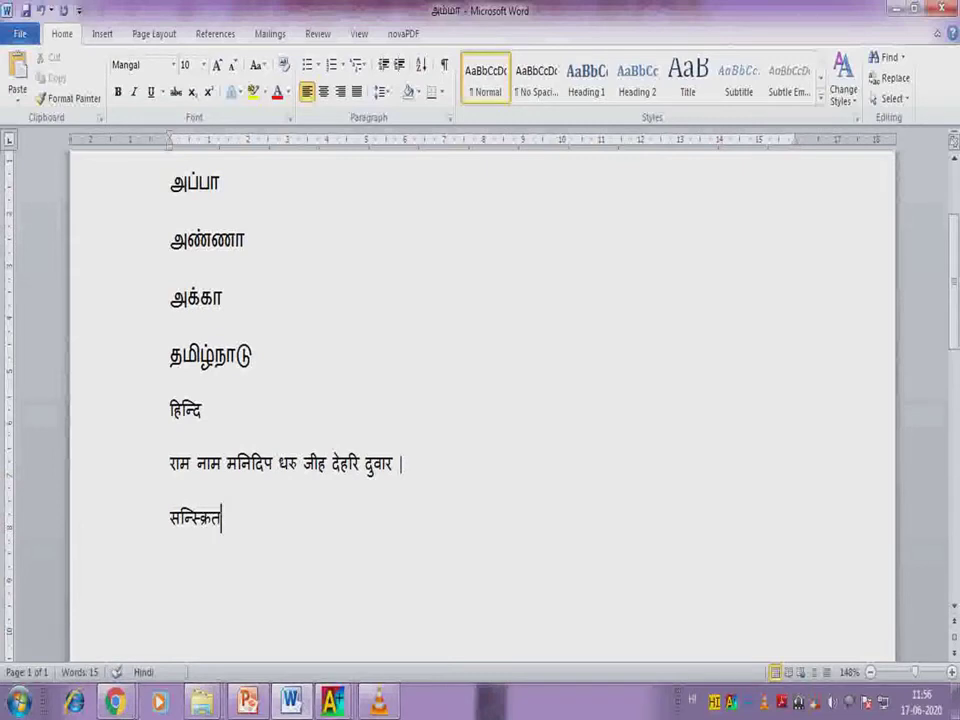
{"action": "key", "text": "BackSpace"}
{"action": "key", "text": "BackSpace"}
{"action": "key", "text": "BackSpace"}
{"action": "key", "text": "BackSpace"}
{"action": "key", "text": "BackSpace"}
{"action": "key", "text": "BackSpace"}
{"action": "key", "text": "BackSpace"}
{"action": "key", "text": "BackSpace"}
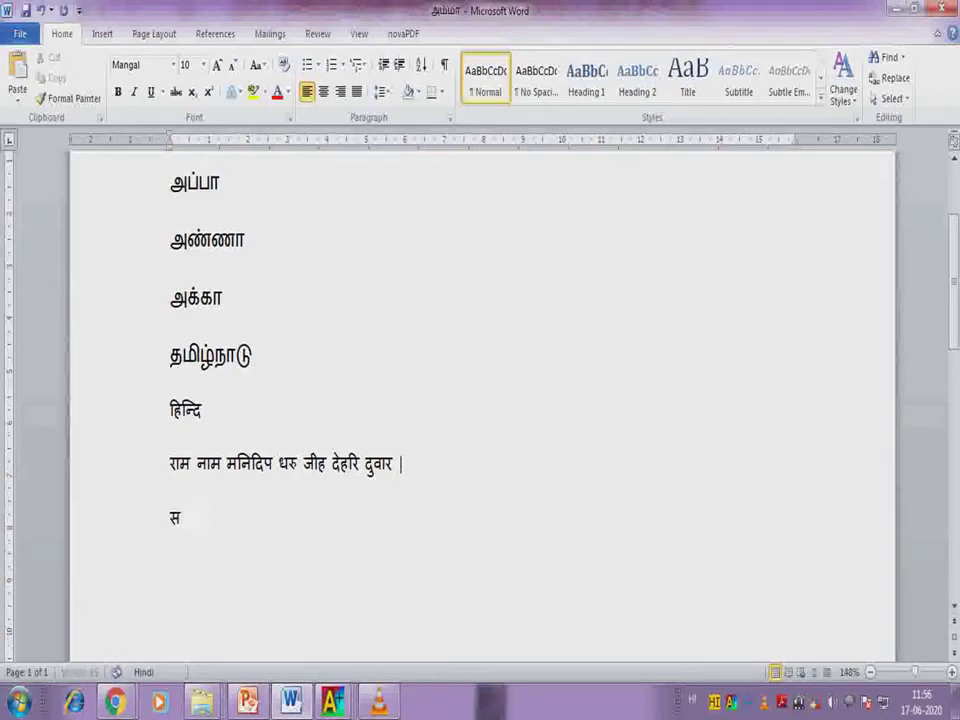
{"action": "type", "text": "सन्स्कृत"}
Format the words "सन्स्क्रत" and "हिन्दि" as centred, red, underlined headings.
{"action": "key", "text": "Return"}
{"action": "key", "text": "shift+Up"}
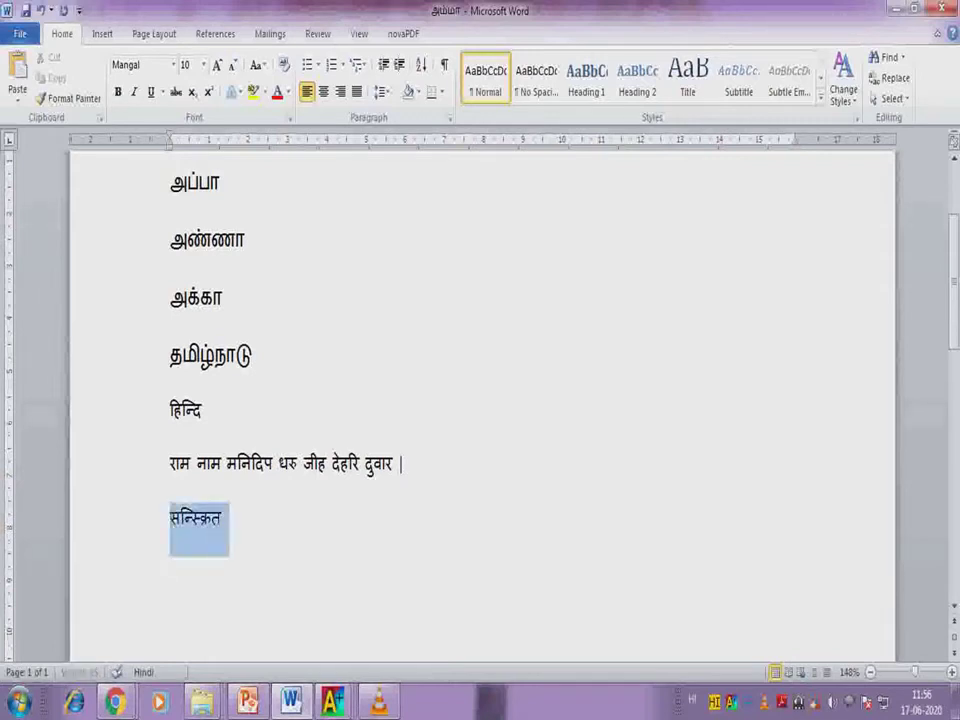
{"action": "key", "text": "ctrl+e"}
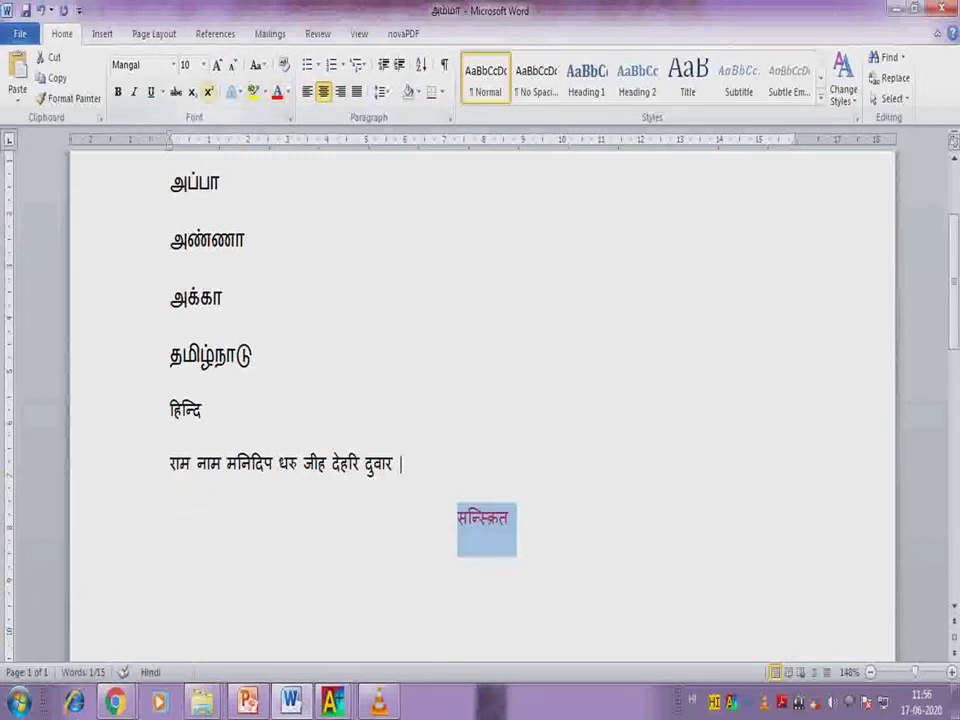
{"action": "left_click", "coordinate": [151, 91]}
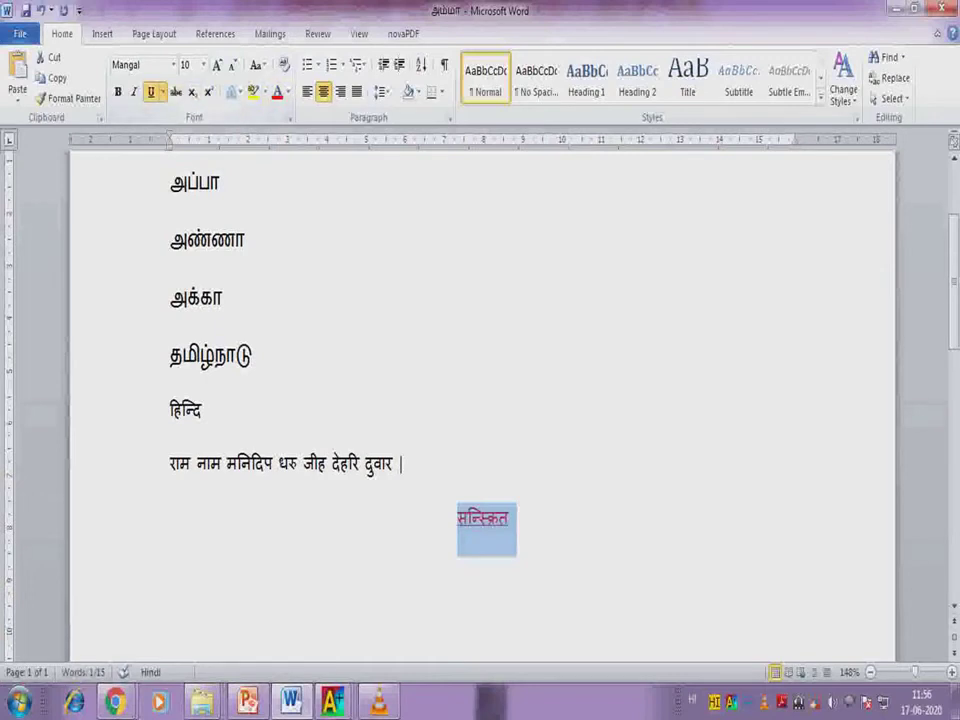
{"action": "double_click", "coordinate": [185, 410]}
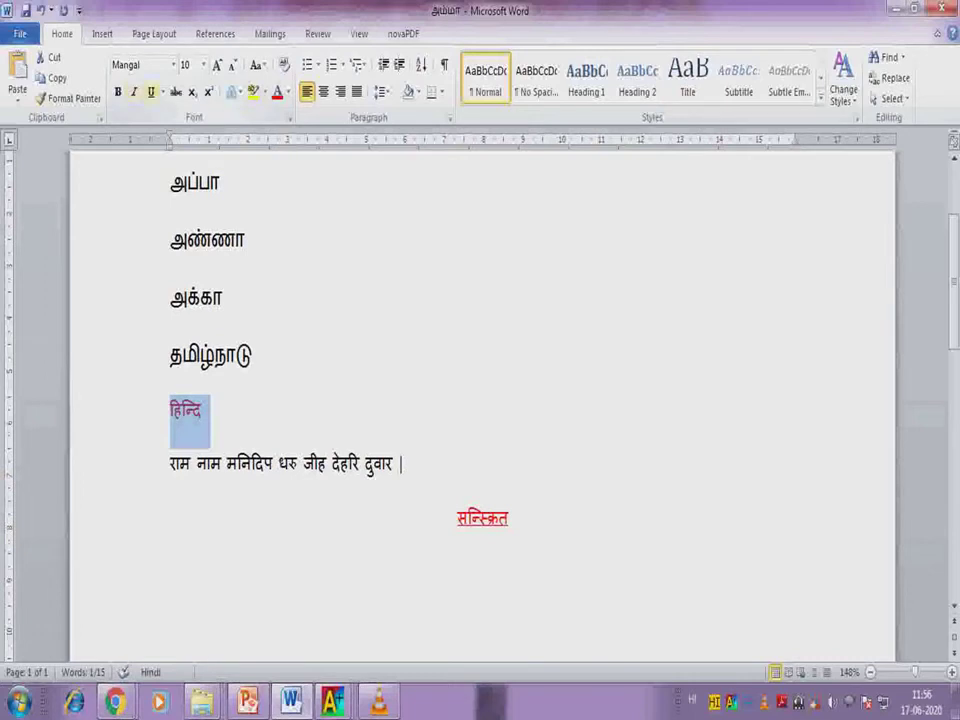
{"action": "key", "text": "ctrl+e"}
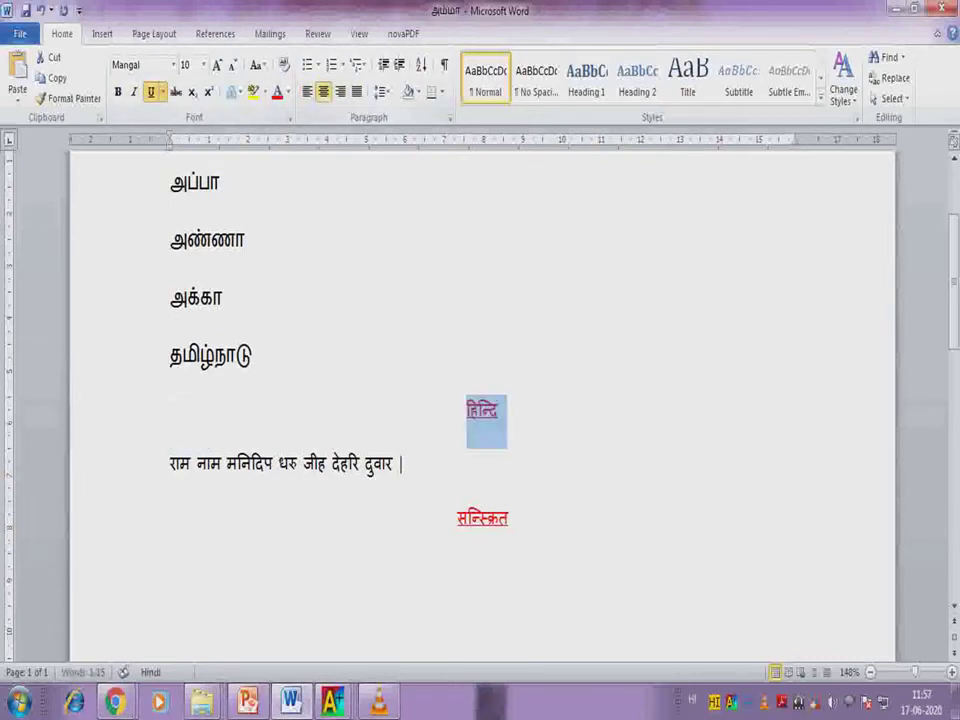
{"action": "scroll", "coordinate": [480, 400], "scroll_direction": "up", "scroll_amount": 3}
{"action": "left_click", "coordinate": [203, 259]}
{"action": "left_click", "coordinate": [170, 259]}
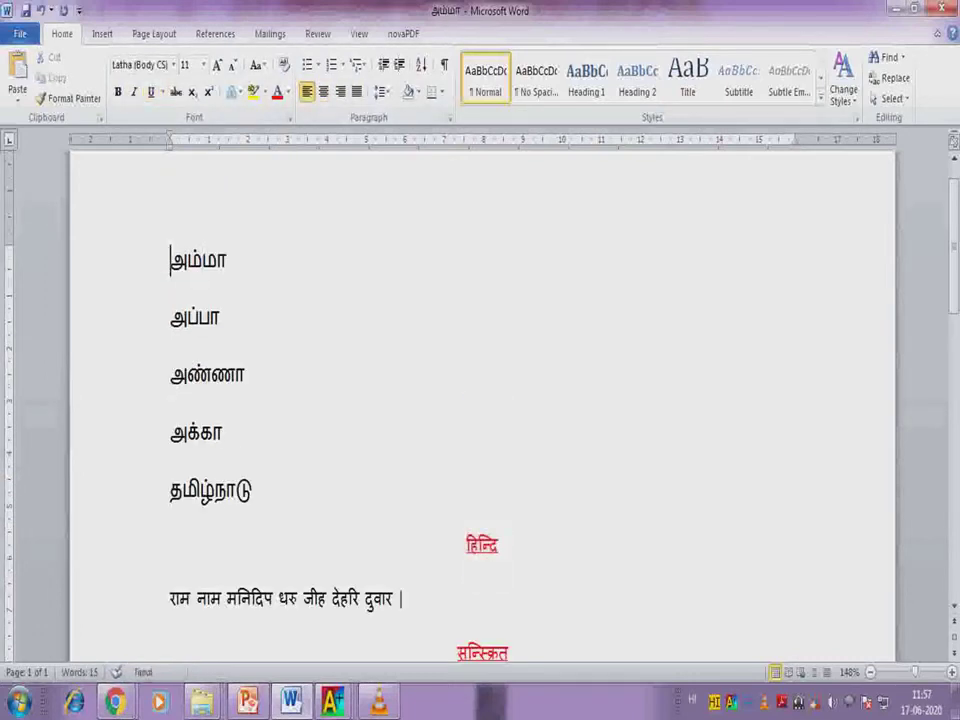
{"action": "left_click", "coordinate": [187, 259]}
{"action": "double_click", "coordinate": [170, 188]}
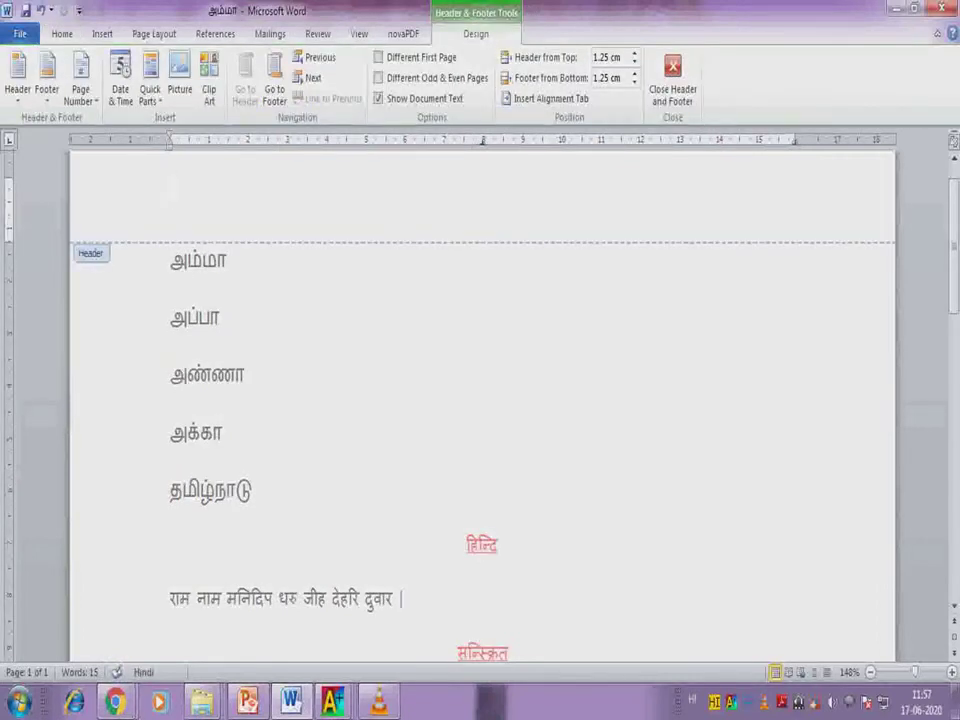
{"action": "scroll", "coordinate": [480, 400], "scroll_direction": "down", "scroll_amount": 5}
{"action": "scroll", "coordinate": [480, 400], "scroll_direction": "up", "scroll_amount": 6}
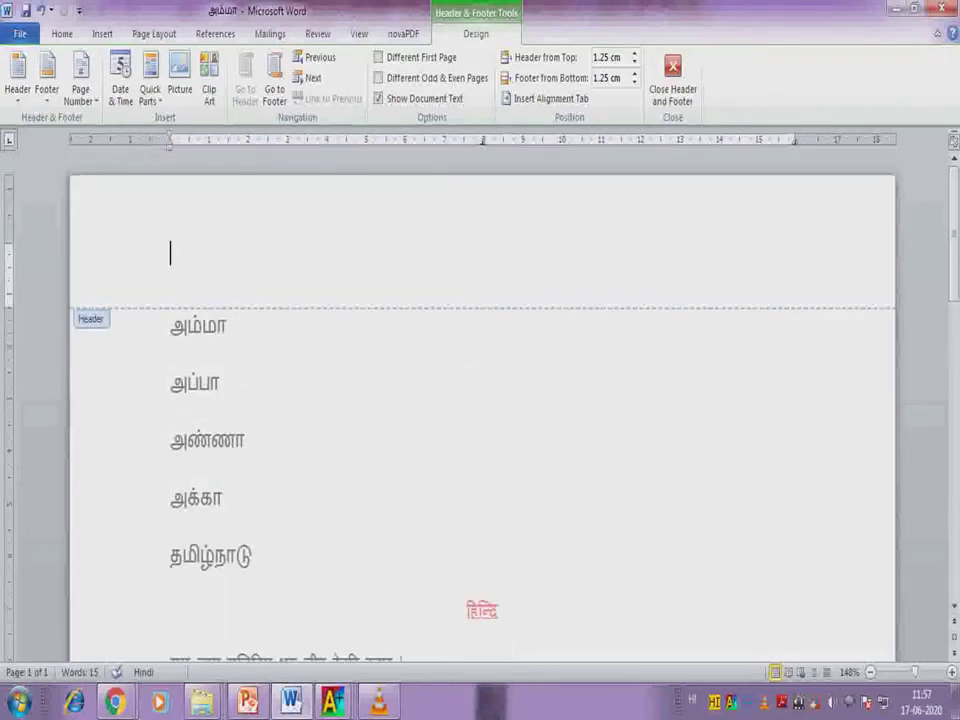
{"action": "left_click", "coordinate": [672, 82]}
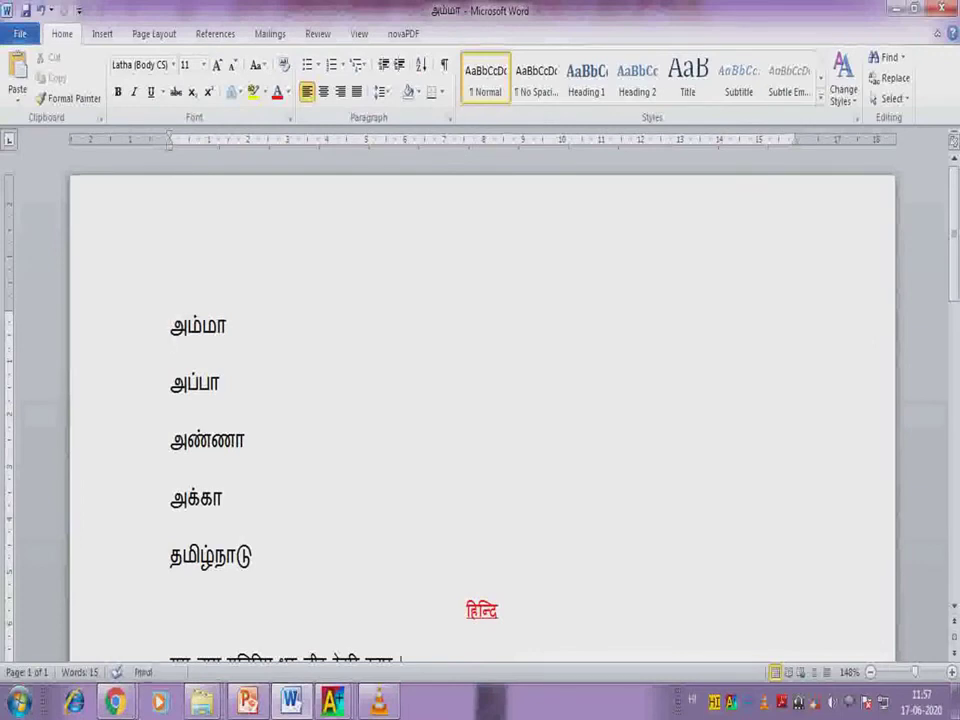
Insert a blank line above "அம்மா", switch the input language to Tamil, and write "தமிழ்" on it.
{"action": "key", "text": "Return"}
{"action": "key", "text": "Up"}
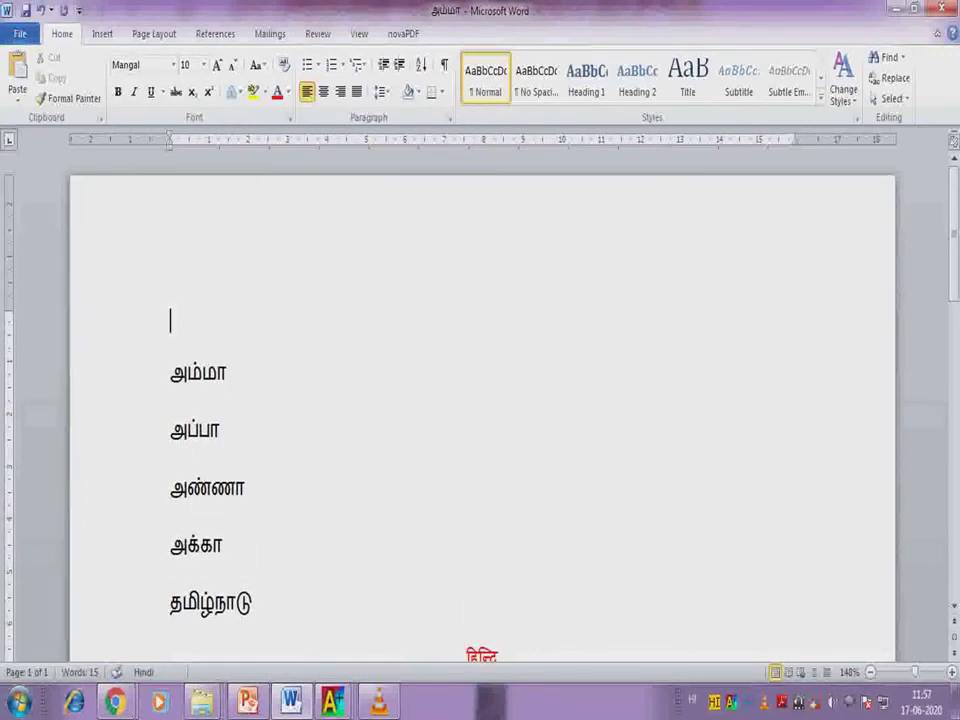
{"action": "key", "text": "alt+shift"}
{"action": "key", "text": "alt+shift"}
{"action": "key", "text": "alt+shift"}
{"action": "key", "text": "alt+shift"}
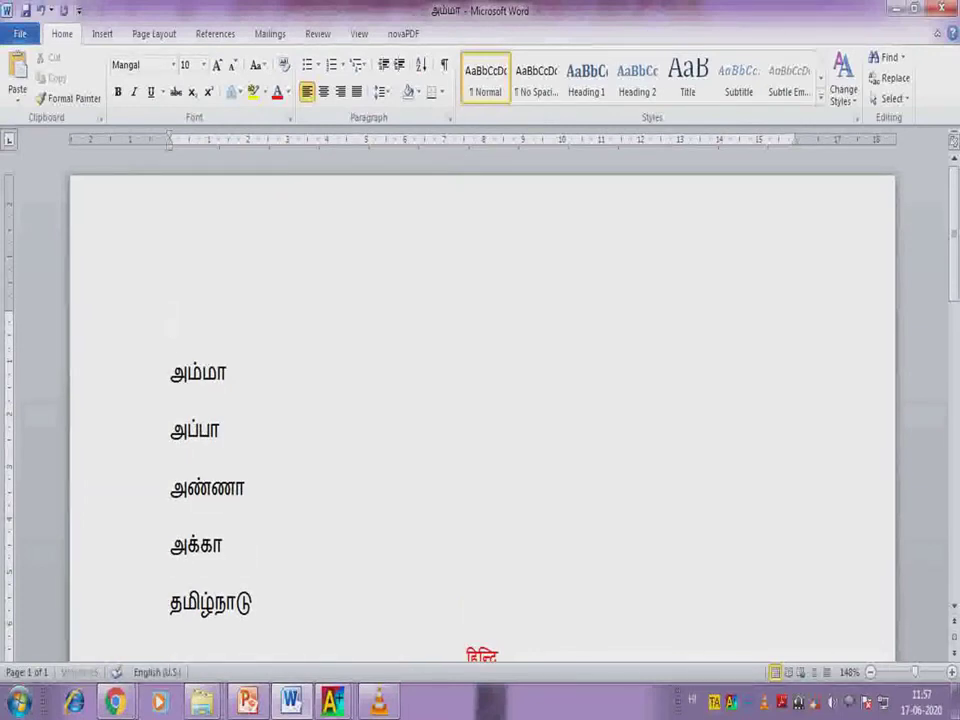
{"action": "type", "text": "ட்தமி"}
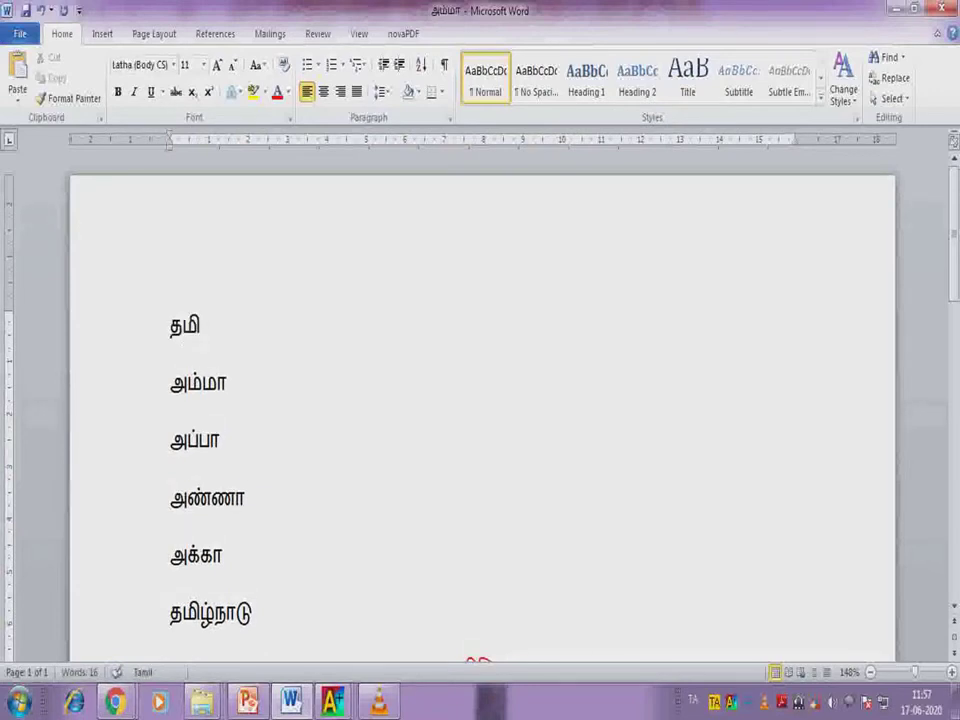
{"action": "type", "text": "ழ்"}
Format the heading "தமிழ்" as centred, red, bold text with a thick underline.
{"action": "key", "text": "Home"}
{"action": "key", "text": "shift+Right"}
{"action": "key", "text": "shift+Right"}
{"action": "key", "text": "shift+Right"}
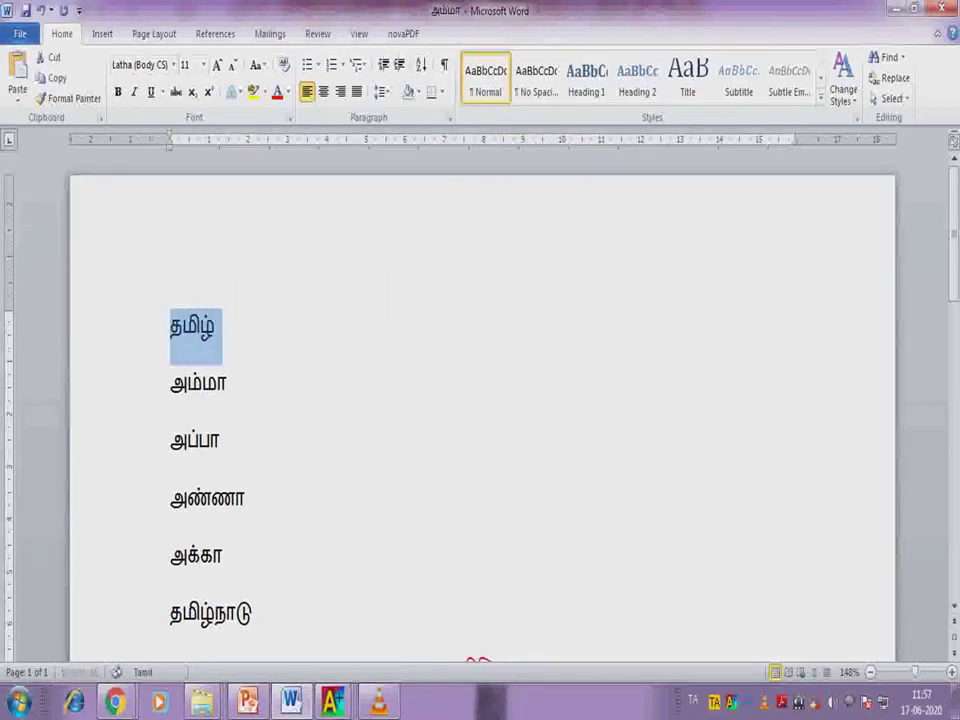
{"action": "key", "text": "ctrl+e"}
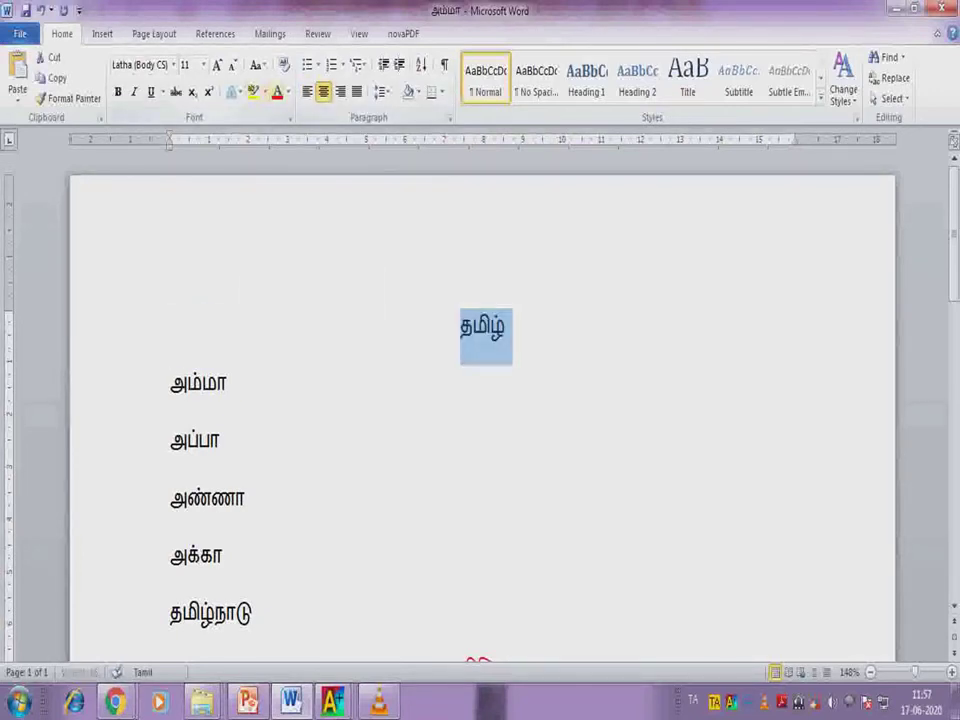
{"action": "key", "text": "alt+h"}
{"action": "key", "text": "f"}
{"action": "key", "text": "c"}
{"action": "key", "text": "Return"}
{"action": "key", "text": "ctrl+u"}
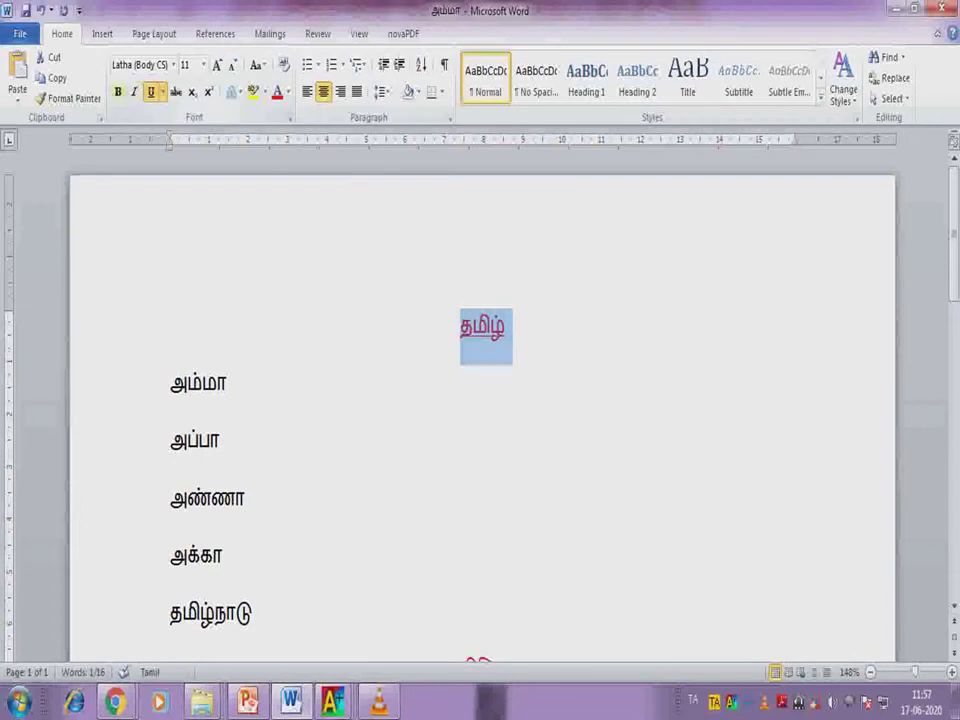
{"action": "key", "text": "ctrl+b"}
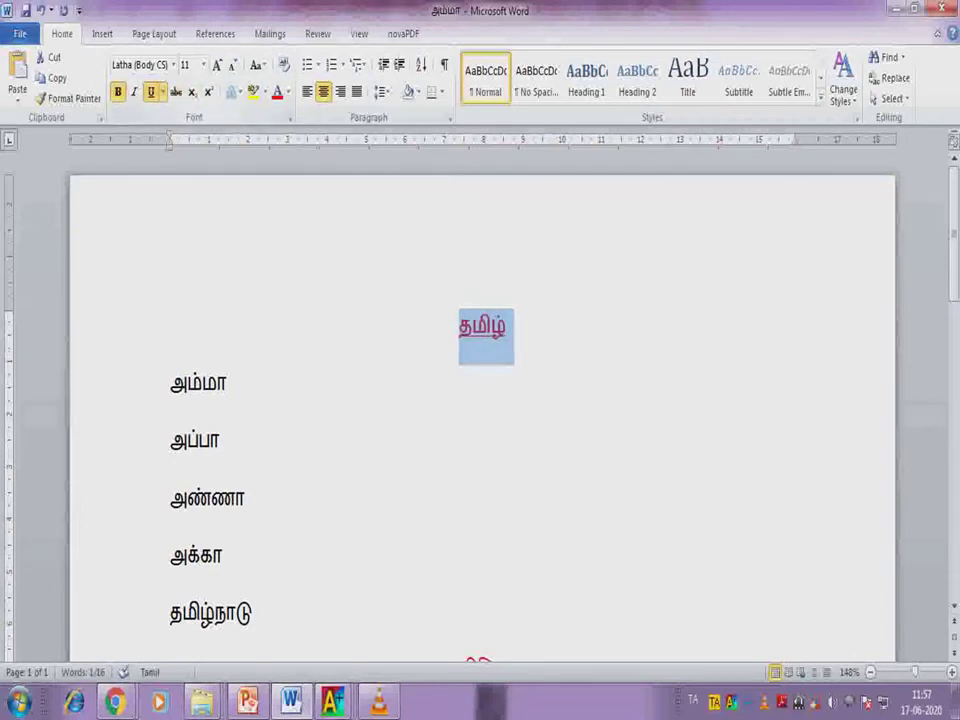
{"action": "left_click", "coordinate": [162, 91]}
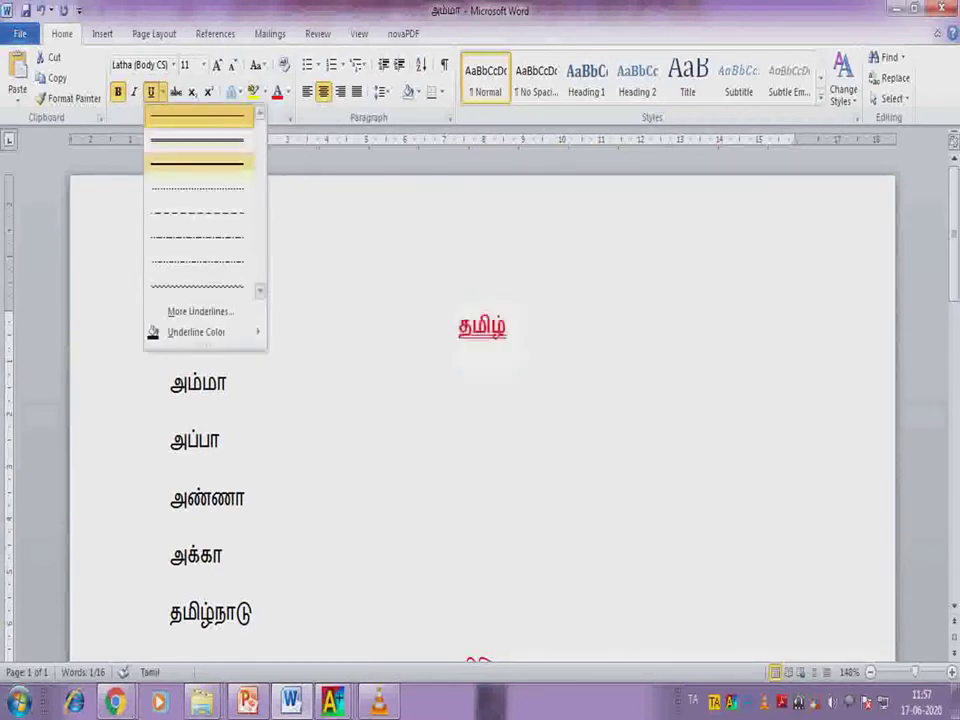
{"action": "key", "text": "Escape"}
Try to change the underline style of the "हिन्दि" heading and compare it with the "தமிழ்" heading.
{"action": "scroll", "coordinate": [482, 400], "scroll_direction": "down", "scroll_amount": 5}
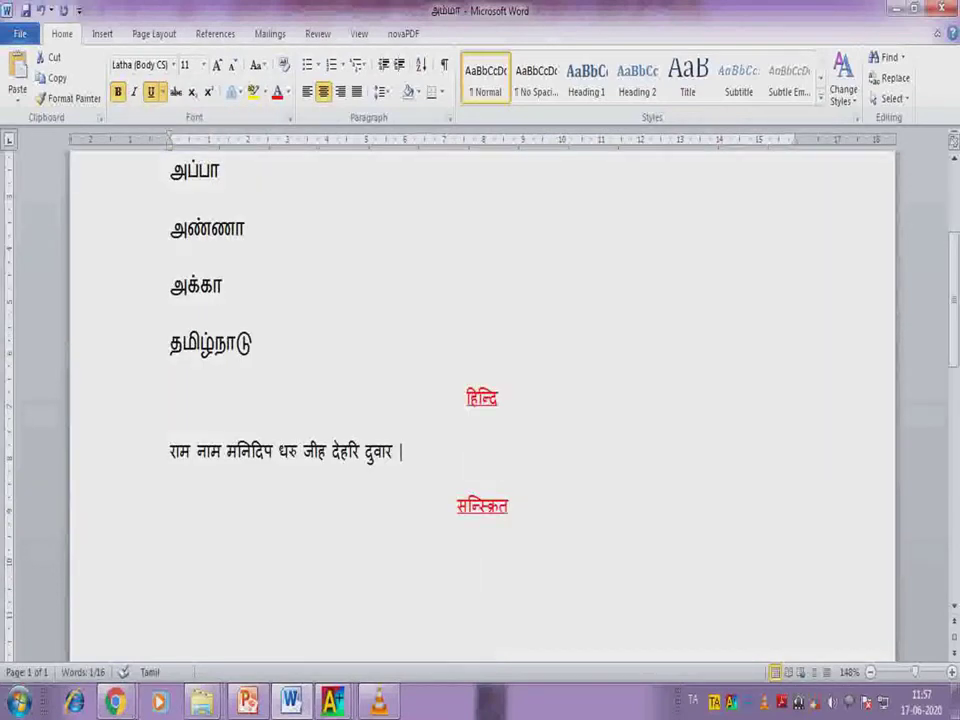
{"action": "double_click", "coordinate": [482, 398]}
{"action": "left_click", "coordinate": [498, 398]}
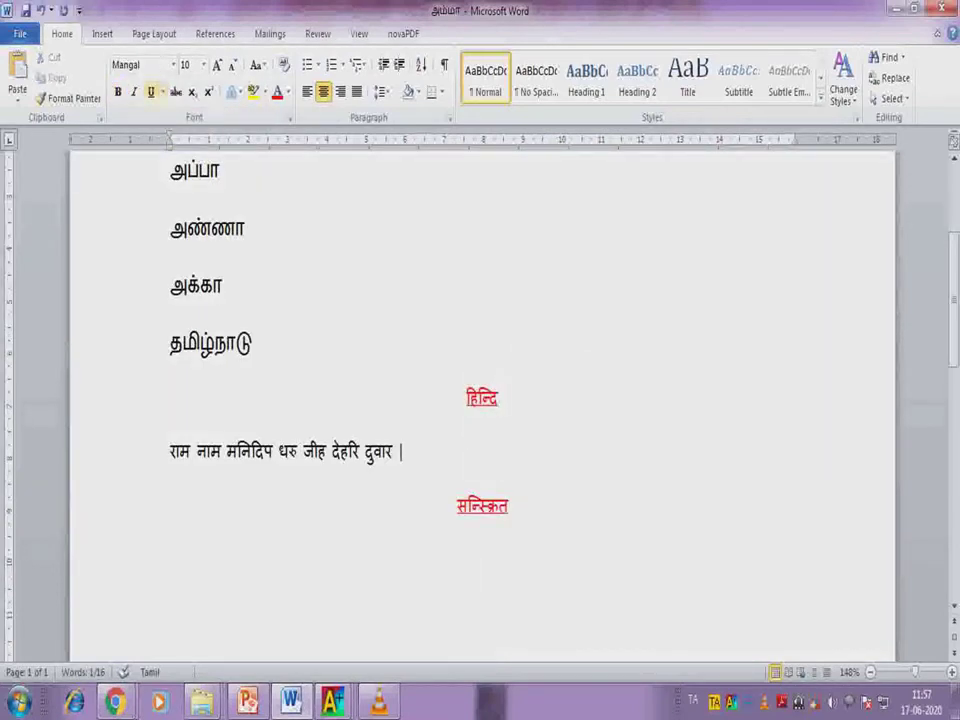
{"action": "left_click", "coordinate": [162, 91]}
{"action": "key", "text": "Down"}
{"action": "key", "text": "Return"}
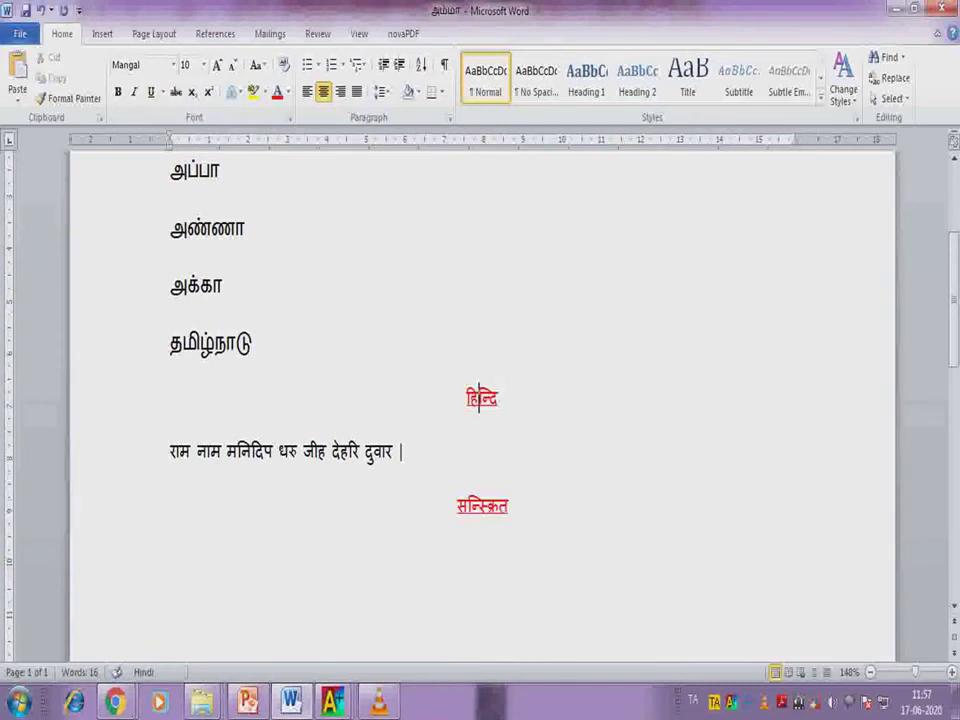
{"action": "key", "text": "ctrl+Home"}
{"action": "double_click", "coordinate": [482, 327]}
{"action": "left_click", "coordinate": [506, 328]}
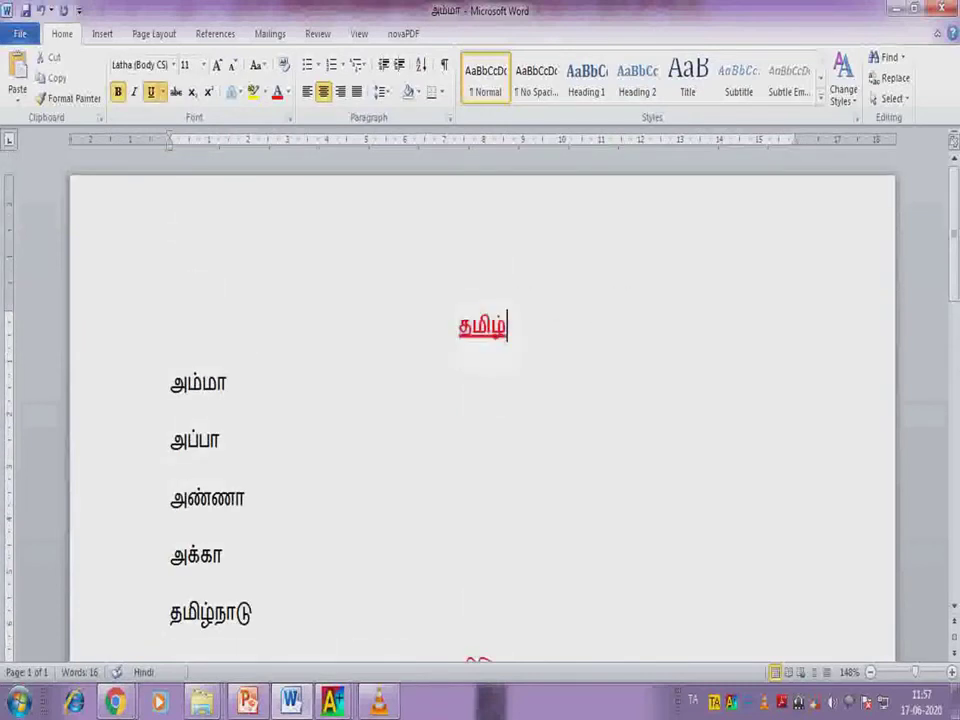
{"action": "scroll", "coordinate": [472, 410], "scroll_direction": "down", "scroll_amount": 3}
Enlarge the "हिन्दि" heading to 14 pt.
{"action": "left_click", "coordinate": [498, 398]}
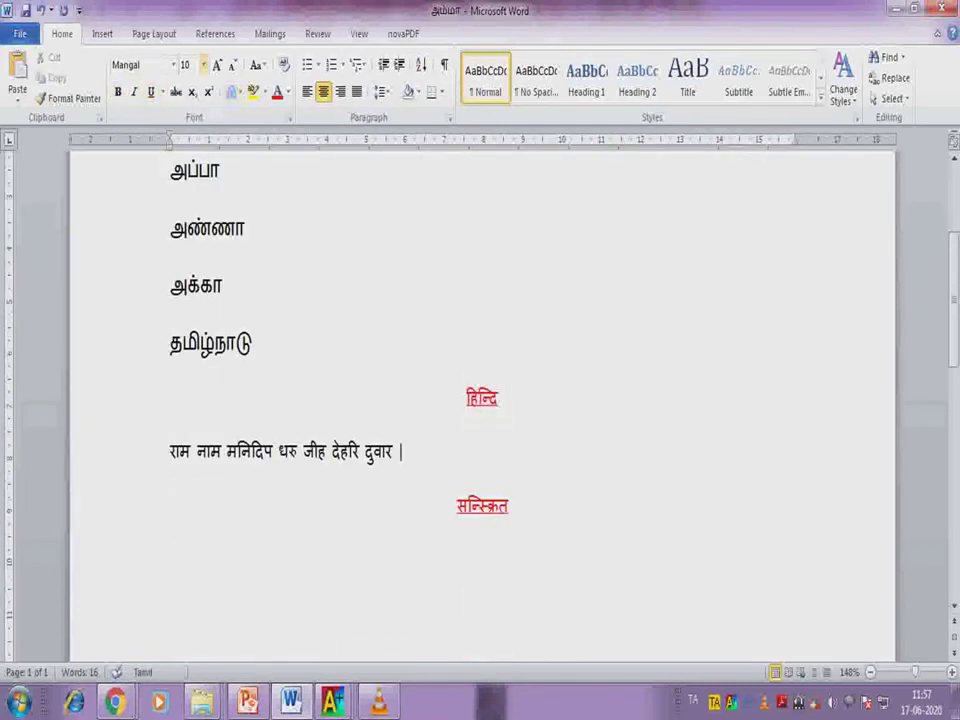
{"action": "triple_click", "coordinate": [490, 400]}
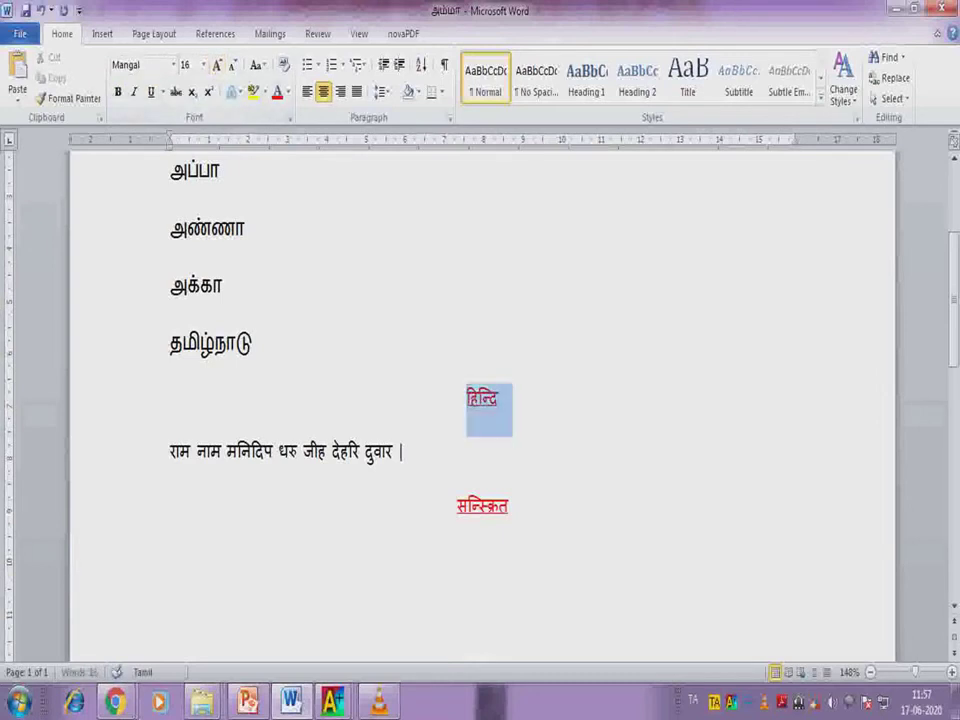
{"action": "key", "text": "ctrl+shift+period"}
{"action": "key", "text": "ctrl+shift+period"}
{"action": "key", "text": "ctrl+shift+period"}
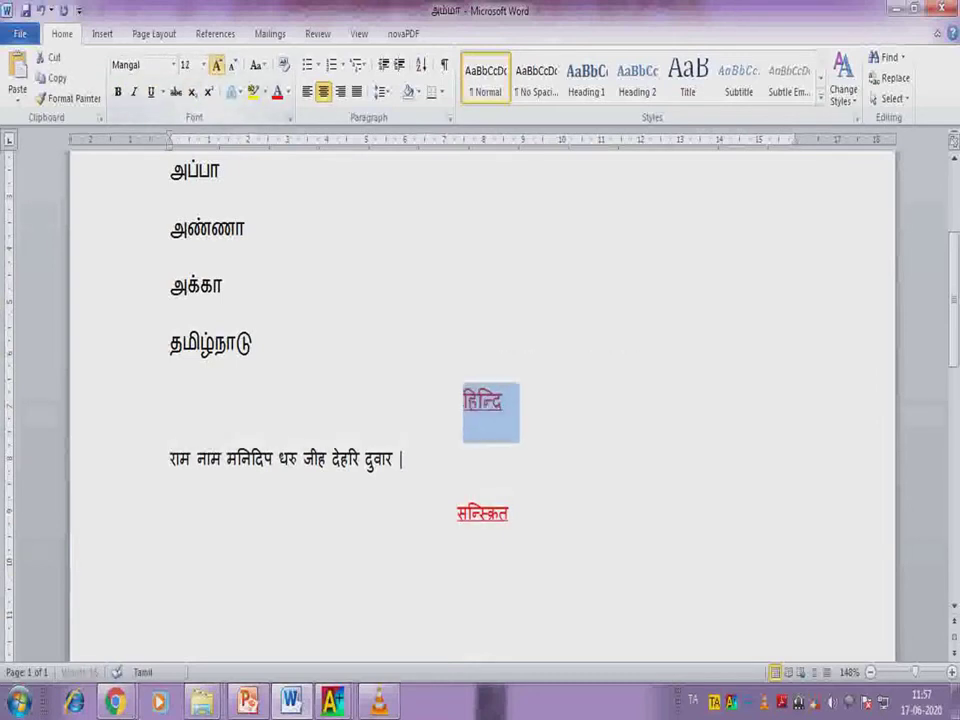
Enlarge the "सन्स्क्रत" heading to 14 pt and make it bold.
{"action": "triple_click", "coordinate": [483, 521]}
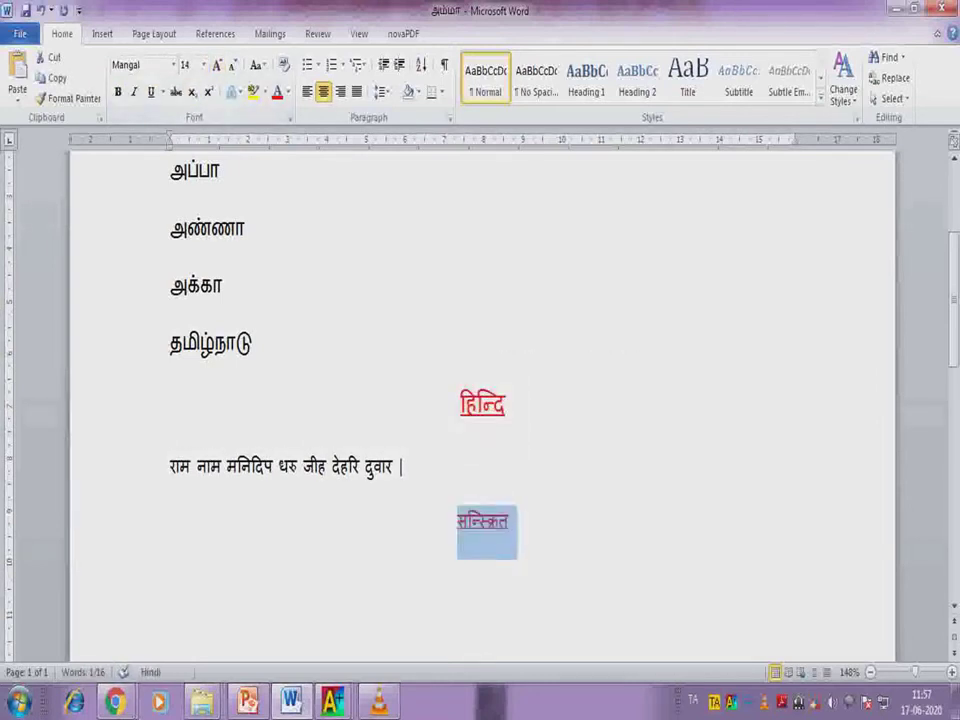
{"action": "key", "text": "ctrl+shift+period"}
{"action": "key", "text": "ctrl+shift+period"}
{"action": "key", "text": "ctrl+shift+period"}
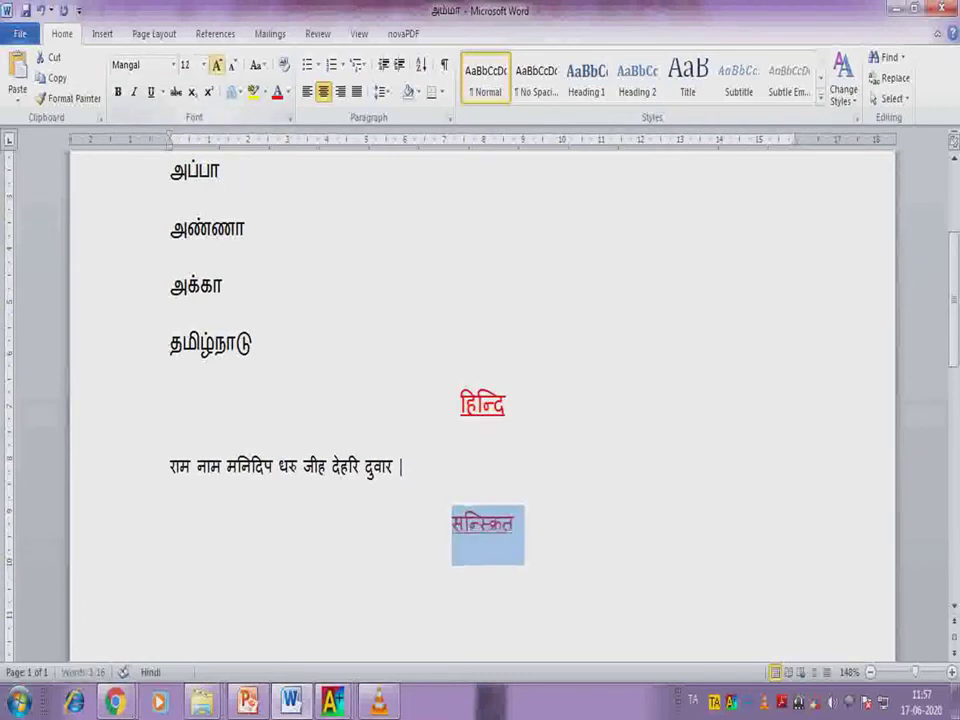
{"action": "key", "text": "ctrl+b"}
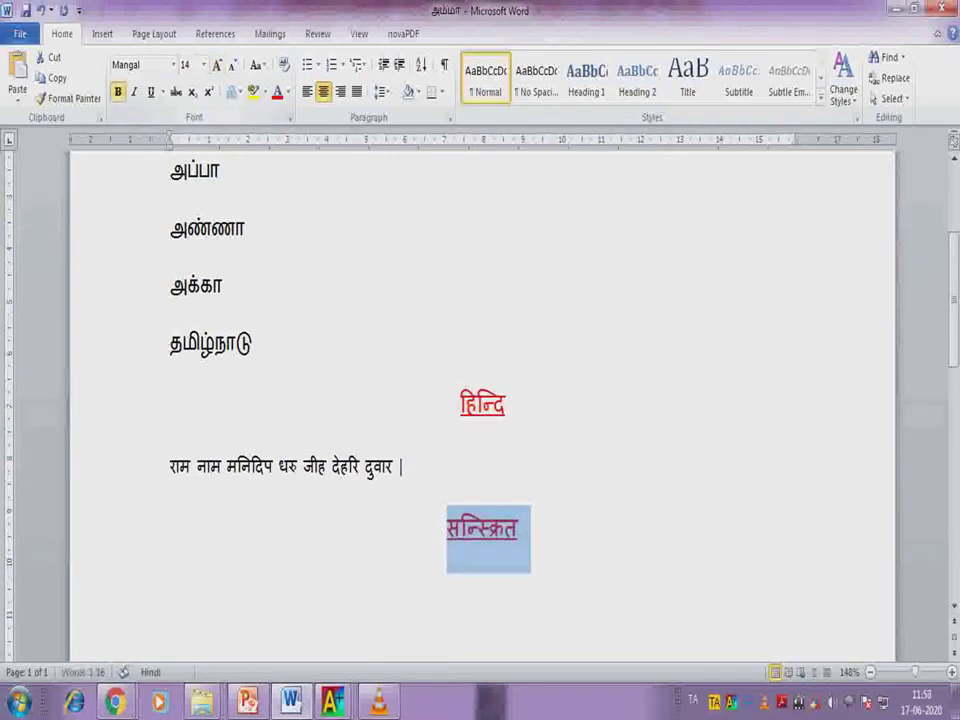
{"action": "left_click", "coordinate": [446, 528]}
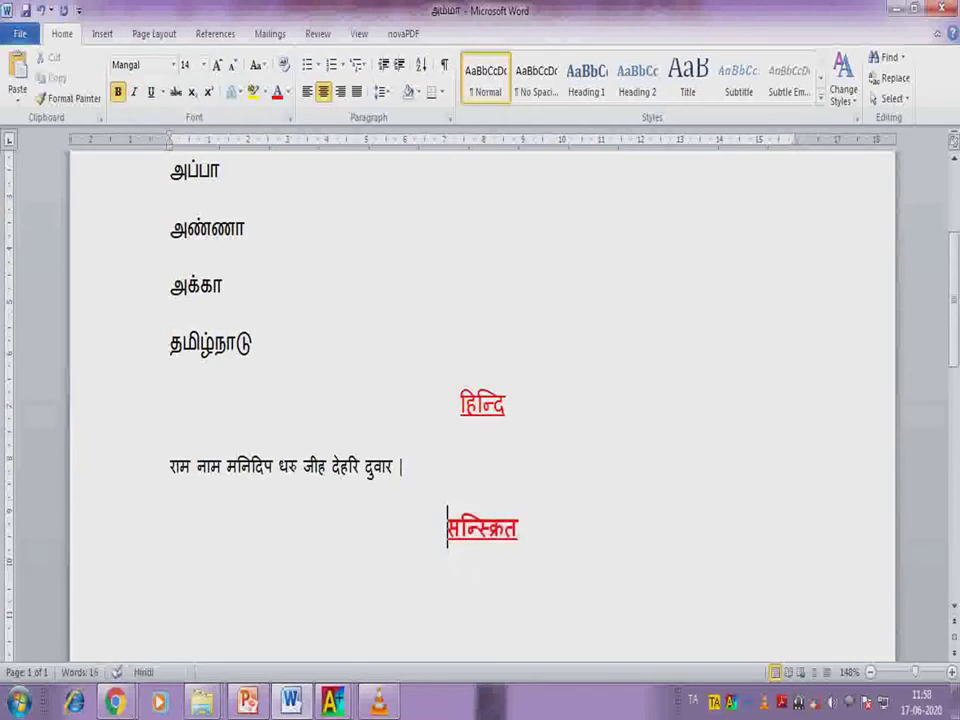
Start a left-aligned blank line below the "सन्स्क्रत" heading.
{"action": "left_click", "coordinate": [518, 528]}
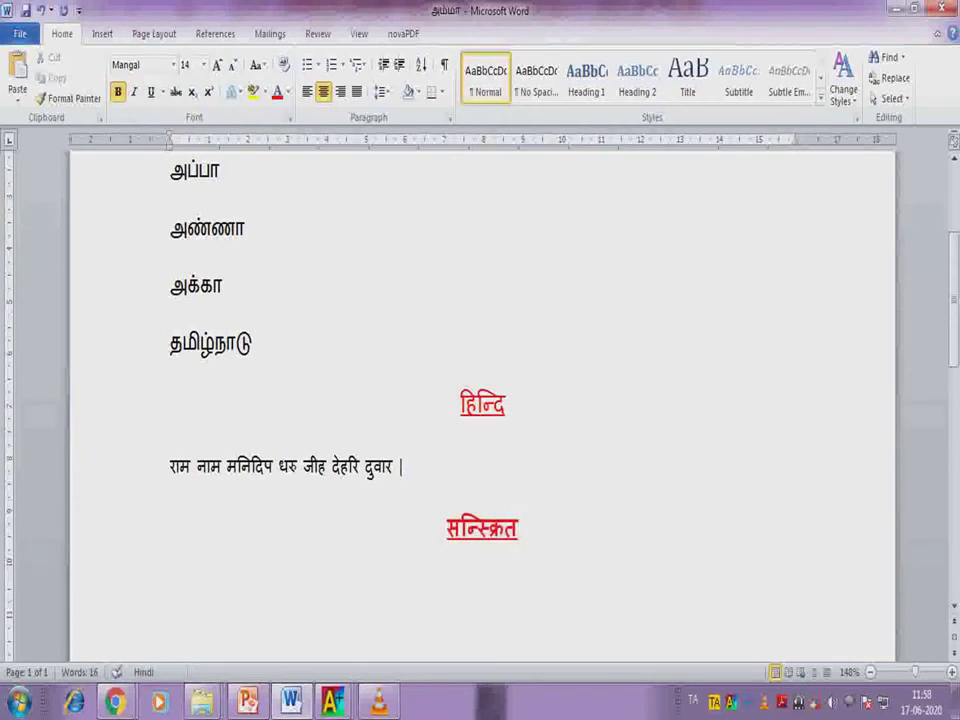
{"action": "key", "text": "Return"}
{"action": "key", "text": "Return"}
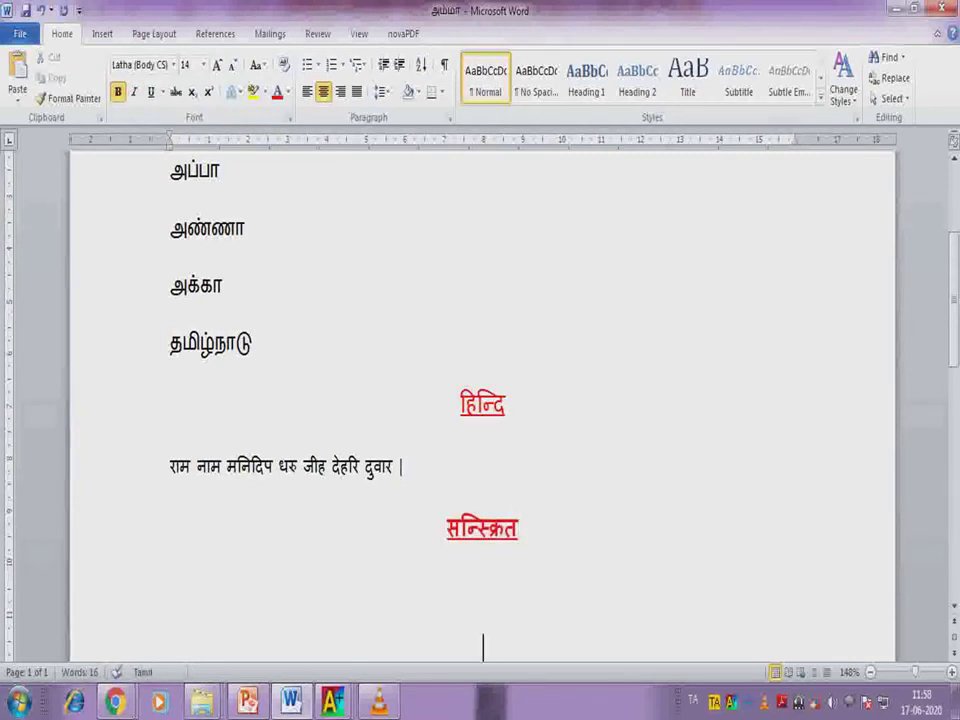
{"action": "left_click", "coordinate": [456, 528]}
{"action": "left_click", "coordinate": [518, 528]}
{"action": "left_click", "coordinate": [483, 647]}
{"action": "key", "text": "ctrl+l"}
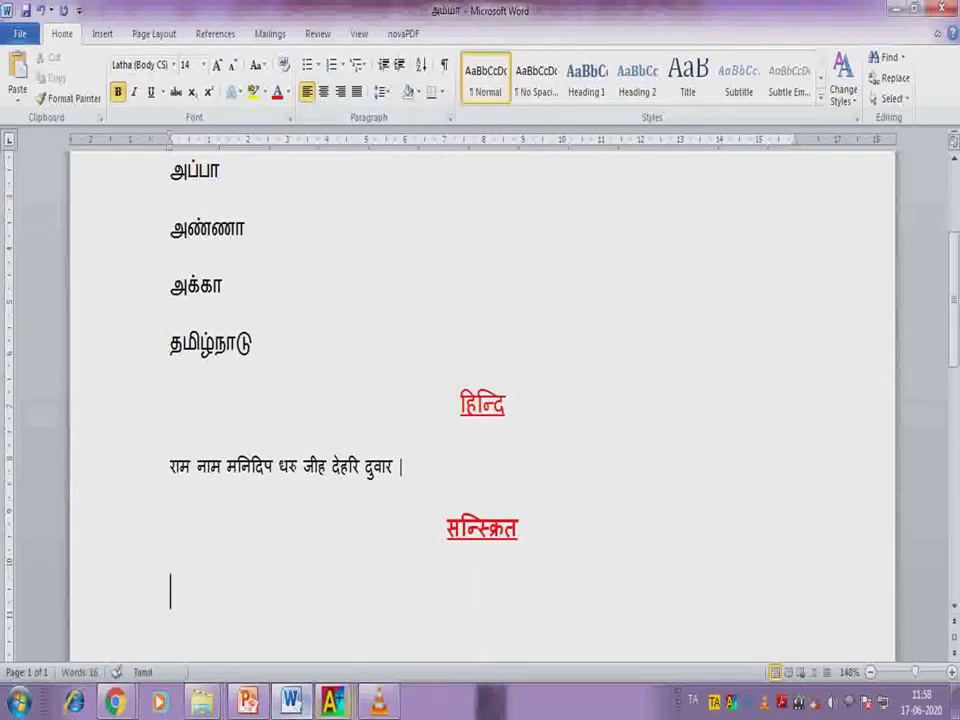
Check the Sanskrit hotkey in Azhagi+ and switch the input to Sanskrit phonetic transliteration for the blank line below the Sanskrit heading in Word.
{"action": "left_click", "coordinate": [333, 702]}
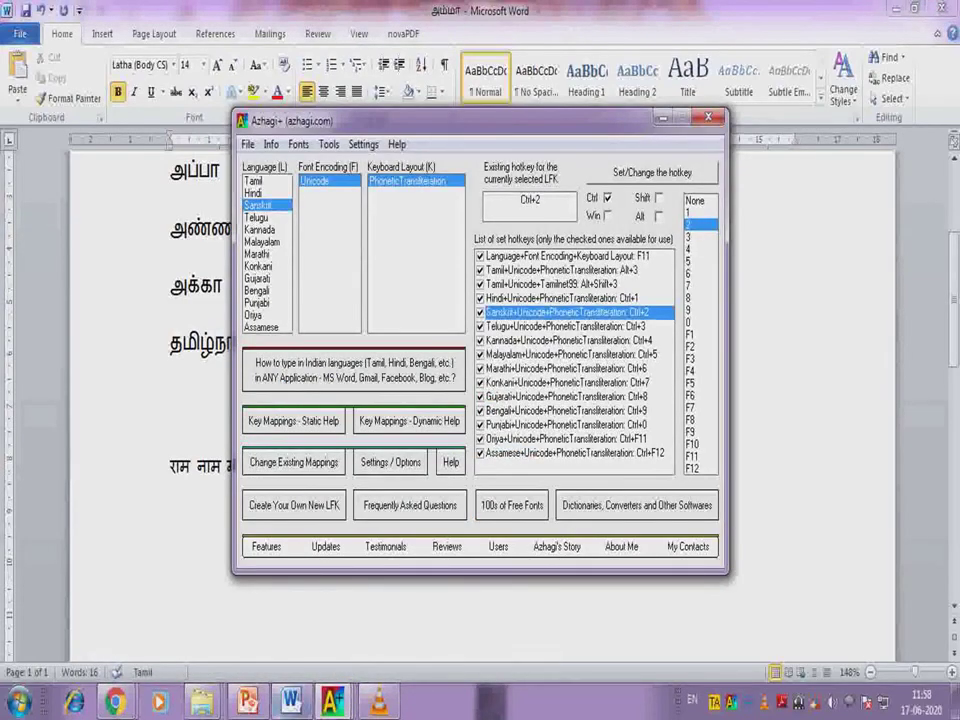
{"action": "key", "text": "Escape"}
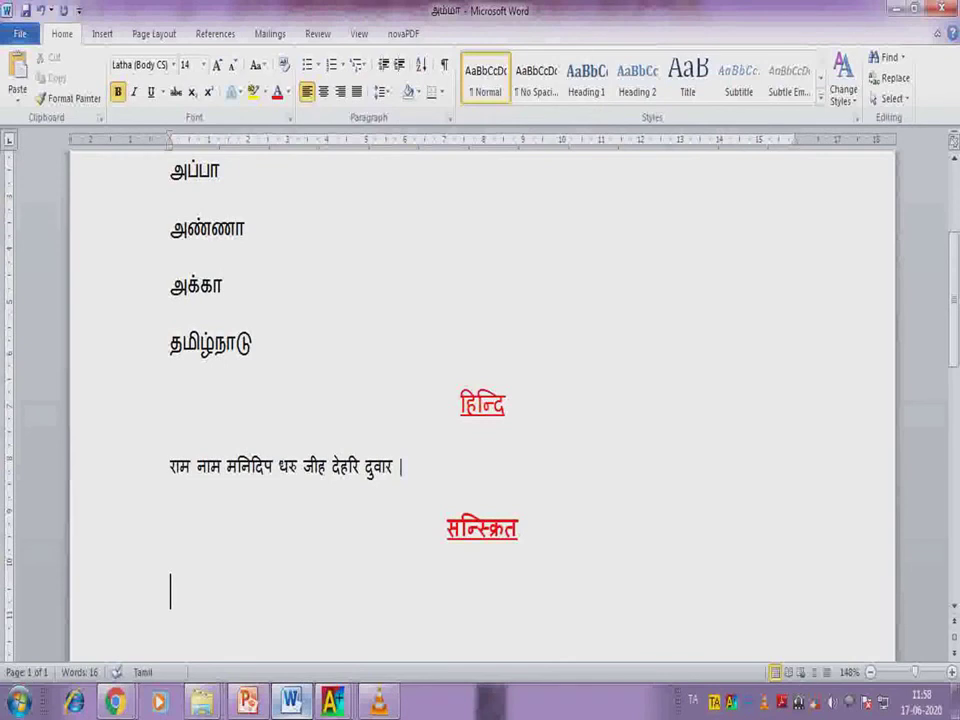
{"action": "key", "text": "alt+shift"}
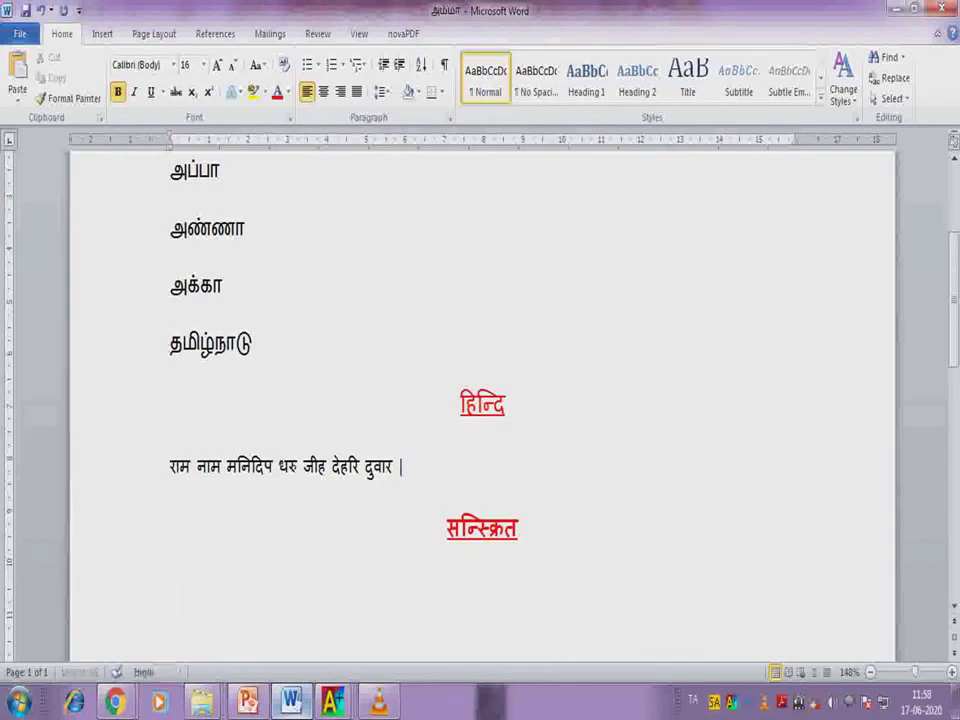
{"action": "key", "text": "alt+shift"}
{"action": "left_click", "coordinate": [171, 595]}
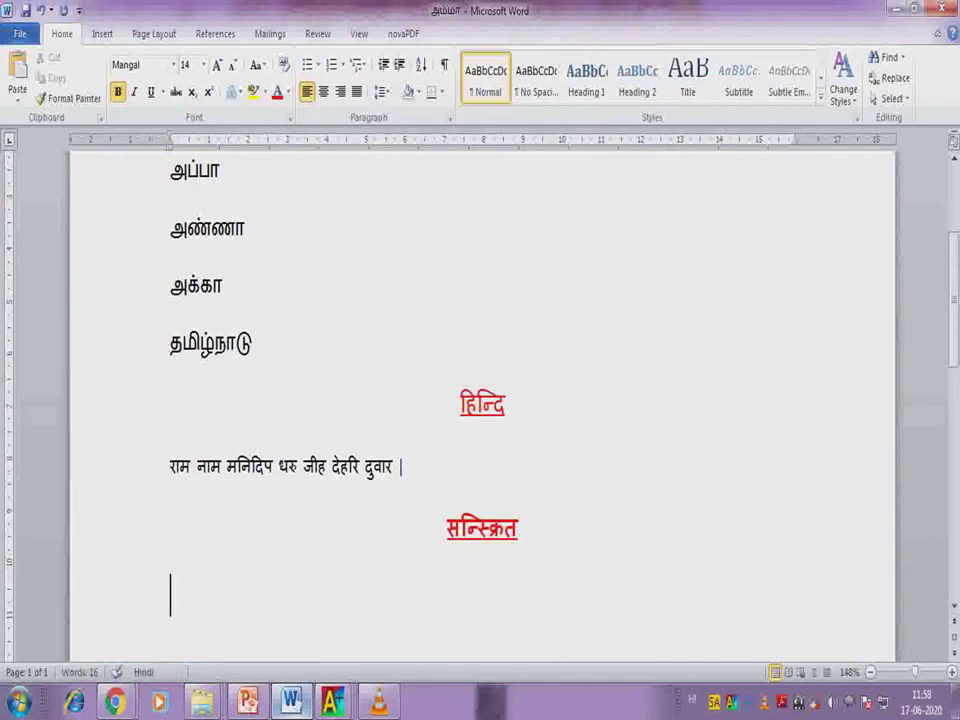
Enter the Sanskrit text "महाजनस्" on the line below the Sanskrit heading.
{"action": "type", "text": "मा"}
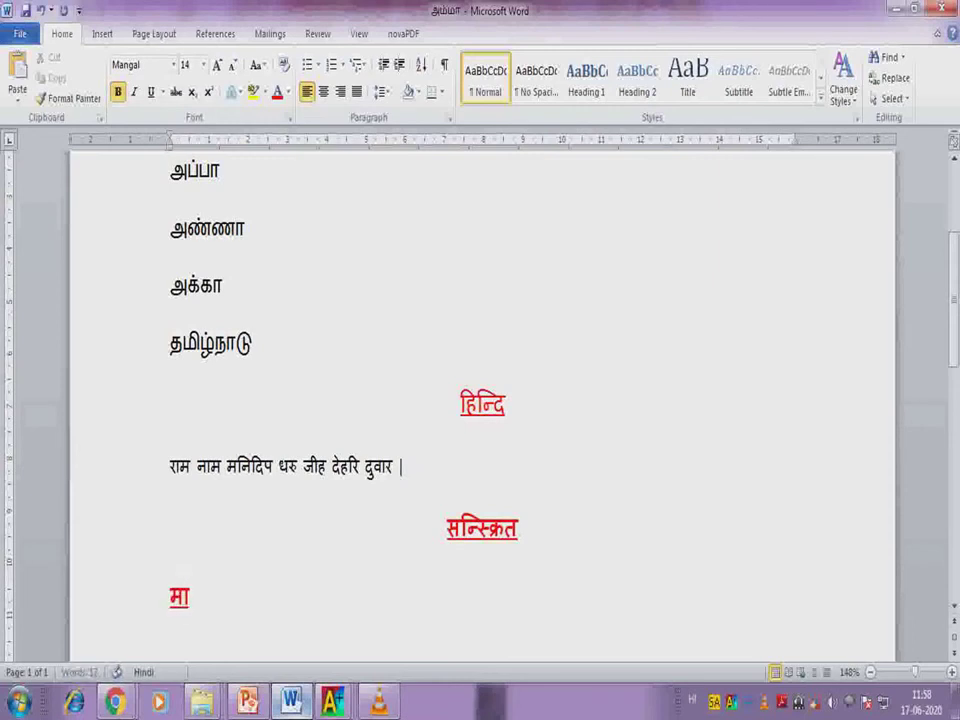
{"action": "key", "text": "BackSpace"}
{"action": "type", "text": "हा"}
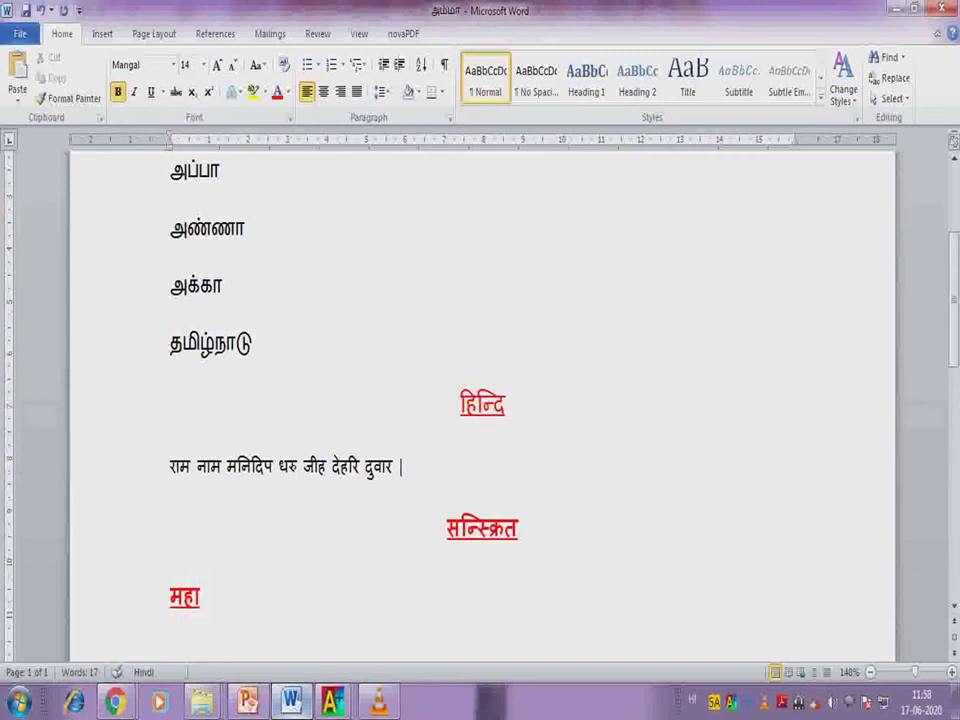
{"action": "type", "text": "उ"}
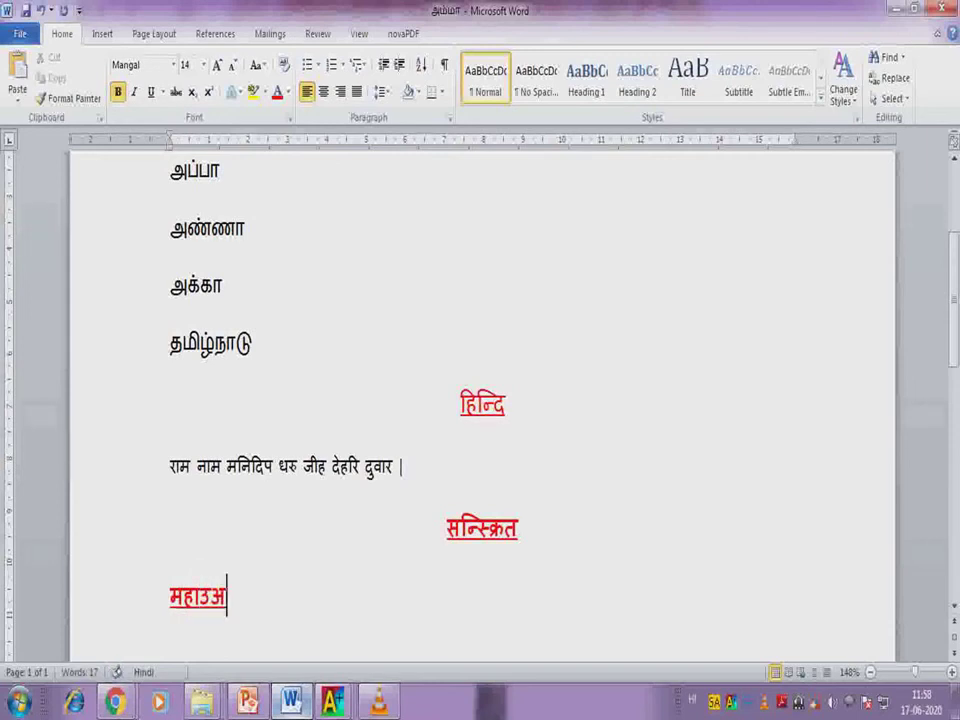
{"action": "key", "text": "BackSpace"}
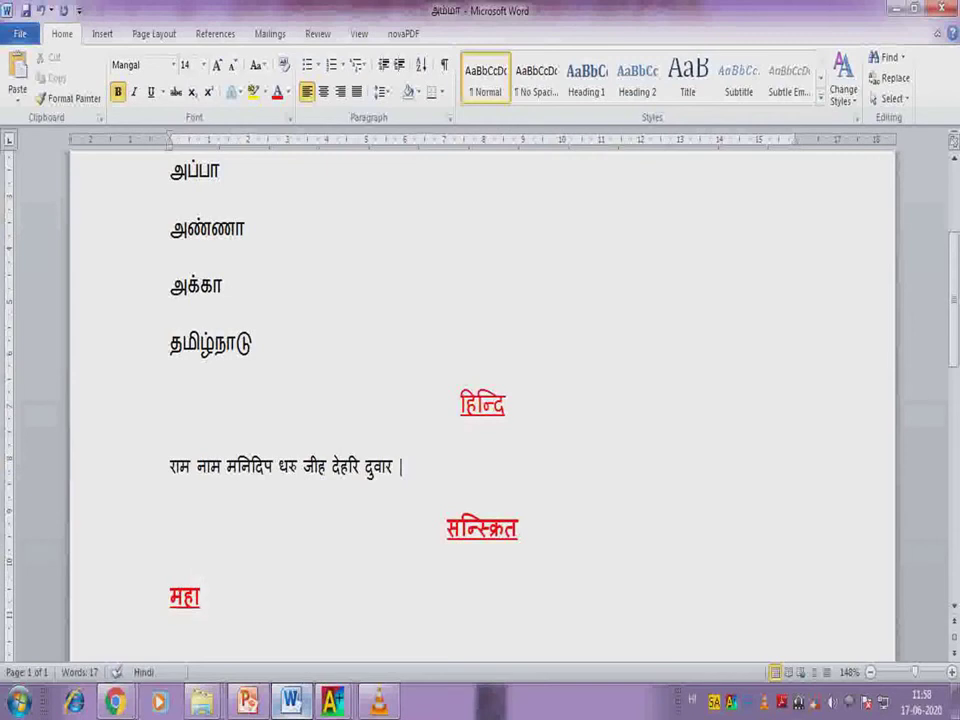
{"action": "type", "text": "जन"}
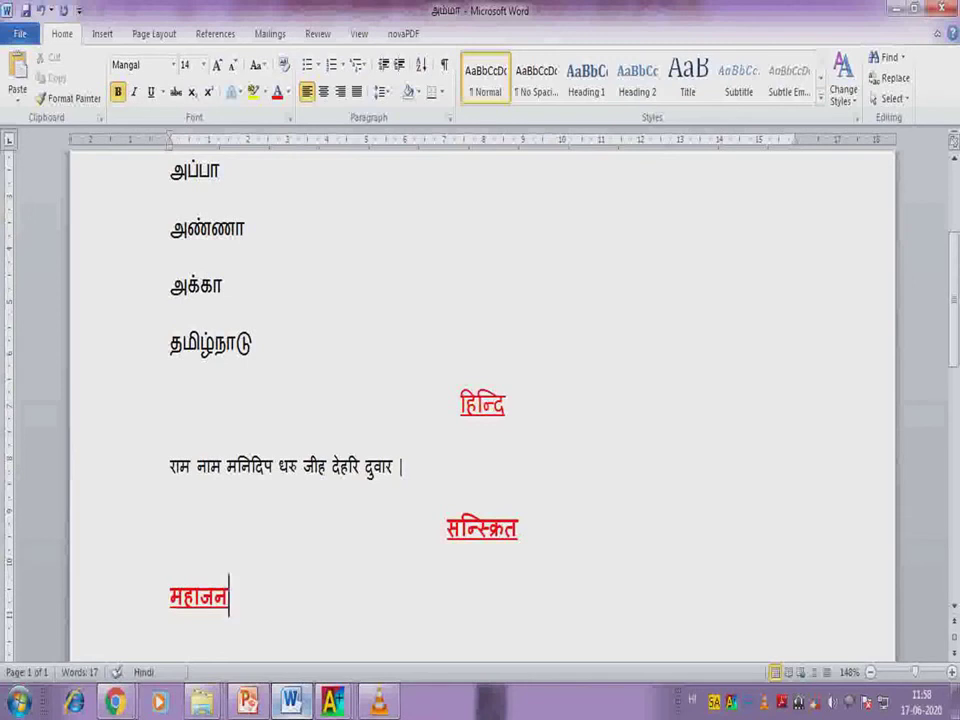
{"action": "type", "text": "स्"}
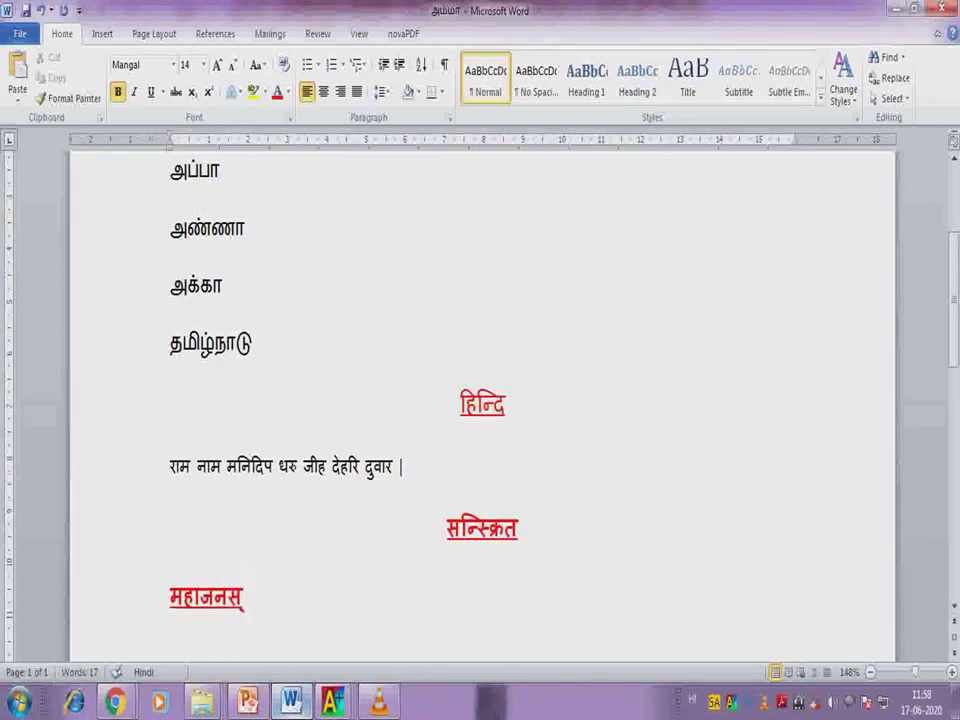